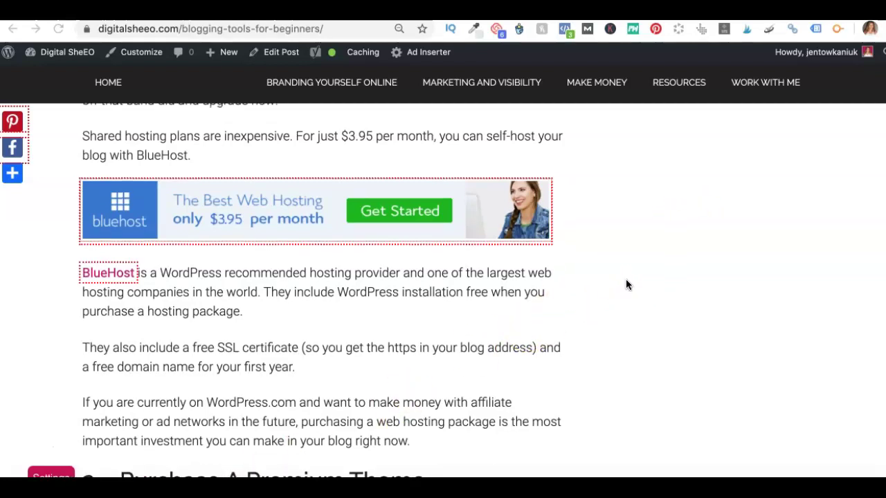
Examine the blogging tools post to see where the Bluehost and Ezoic banner ads sit among its paragraphs
{"action": "scroll", "coordinate": [626, 284], "scroll_direction": "up", "scroll_amount": 1}
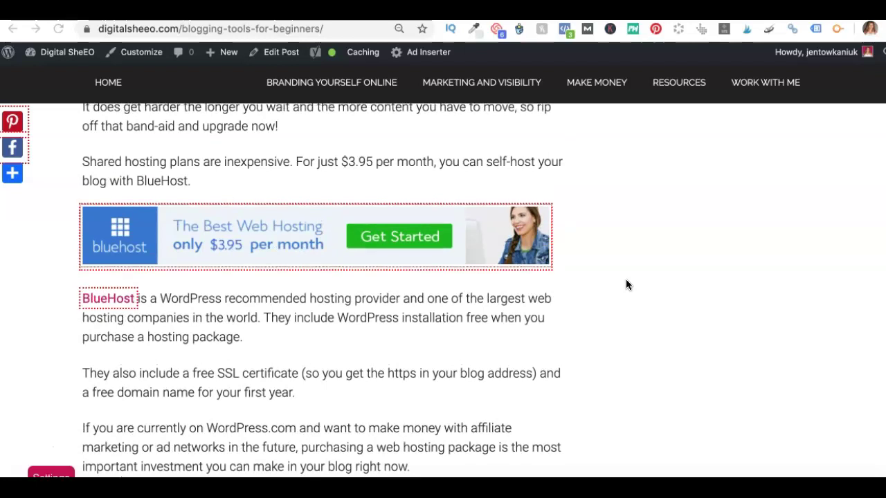
{"action": "scroll", "coordinate": [627, 284], "scroll_direction": "up", "scroll_amount": 5}
{"action": "scroll", "coordinate": [626, 284], "scroll_direction": "up", "scroll_amount": 10}
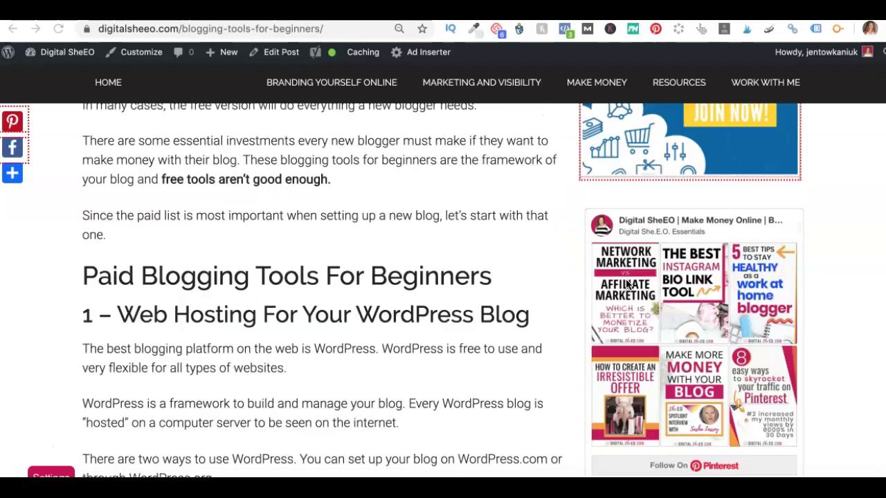
{"action": "scroll", "coordinate": [627, 284], "scroll_direction": "down", "scroll_amount": 4}
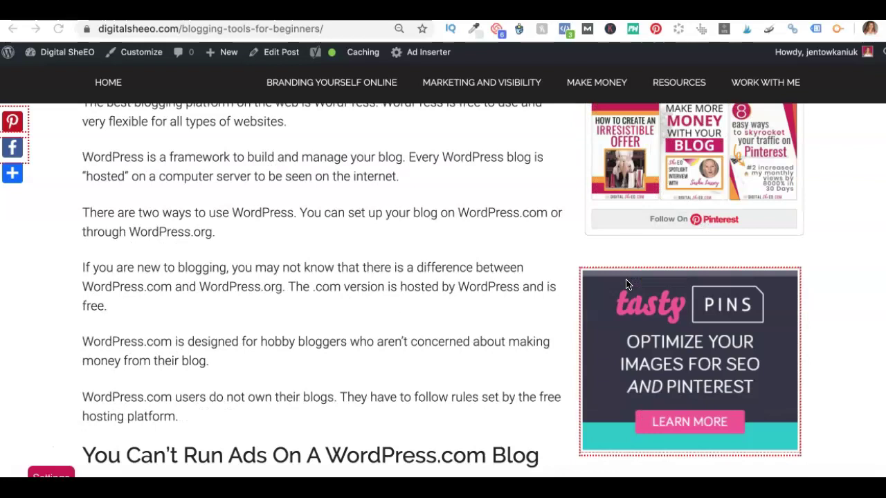
{"action": "scroll", "coordinate": [626, 285], "scroll_direction": "down", "scroll_amount": 10}
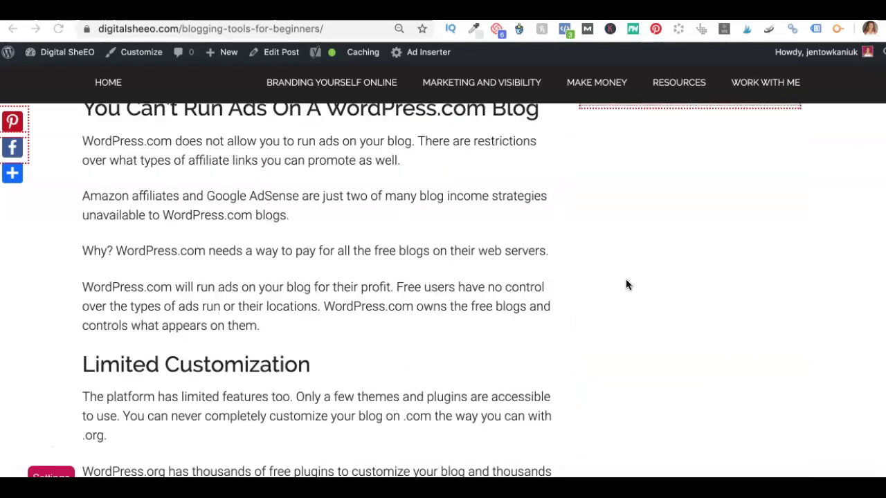
{"action": "scroll", "coordinate": [626, 285], "scroll_direction": "down", "scroll_amount": 3}
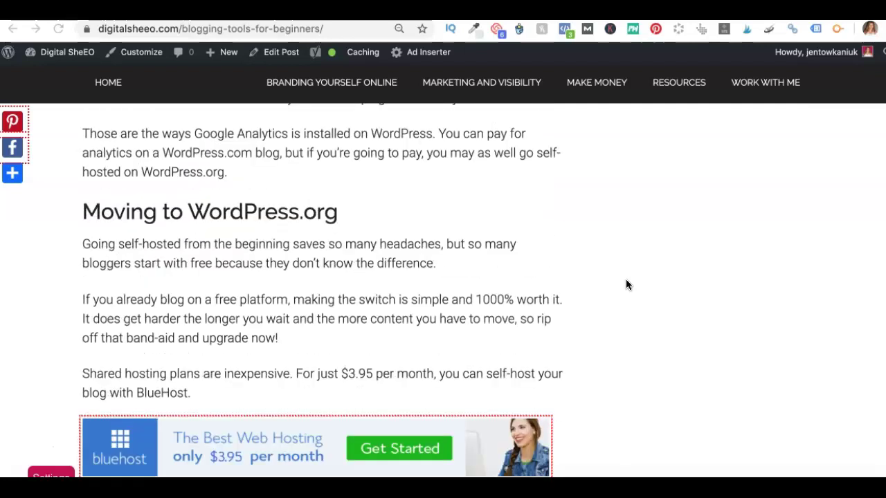
{"action": "scroll", "coordinate": [464, 259], "scroll_direction": "down", "scroll_amount": 3}
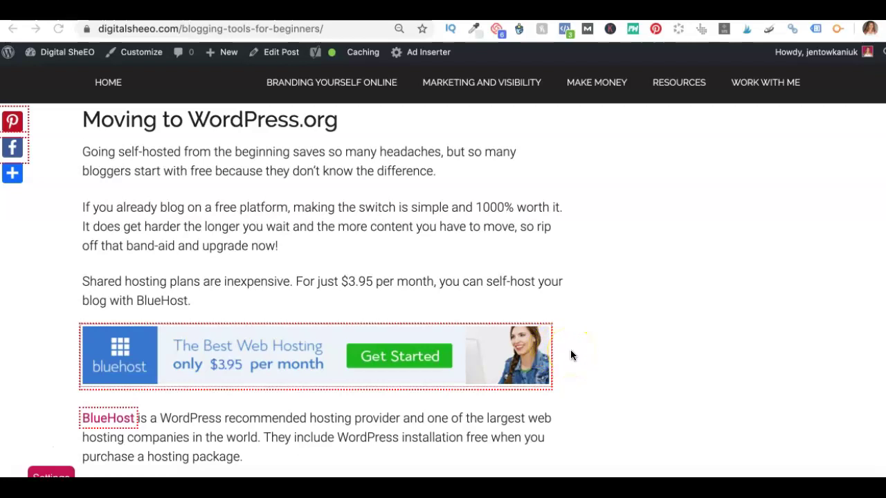
{"action": "scroll", "coordinate": [571, 350], "scroll_direction": "down", "scroll_amount": 6}
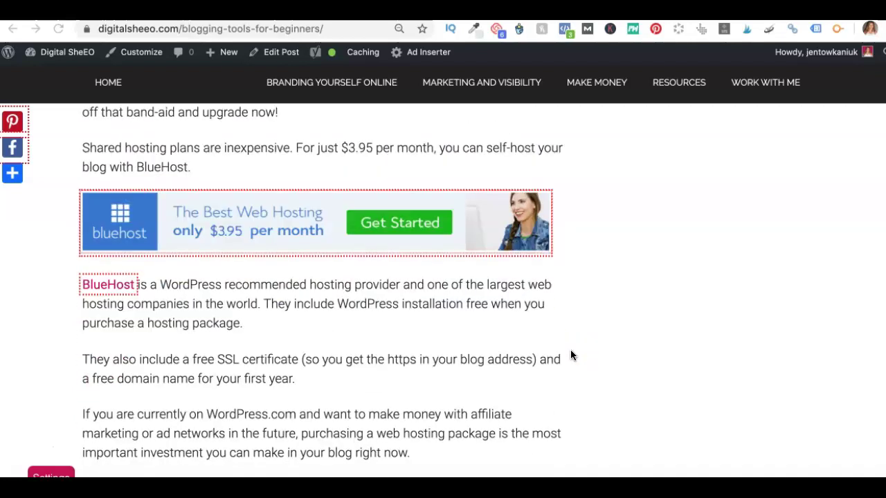
{"action": "scroll", "coordinate": [571, 350], "scroll_direction": "down", "scroll_amount": 4}
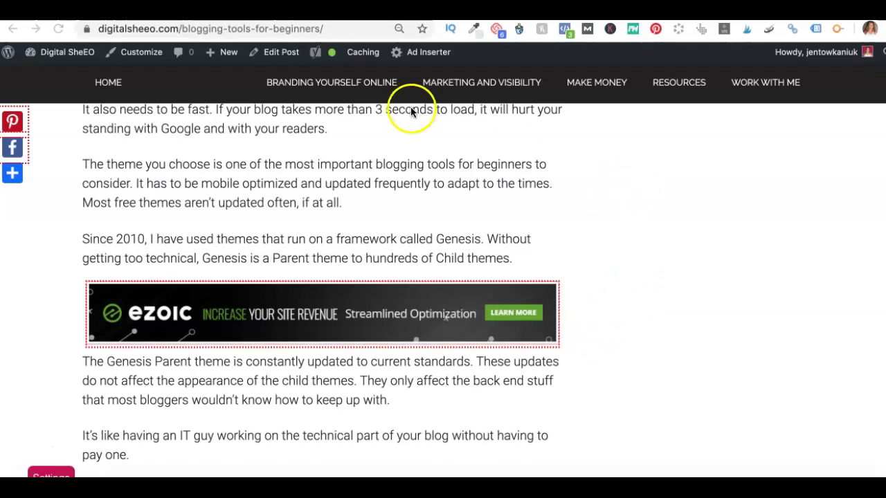
Switch to the Ad Inserter settings and look over the Block 12 code and display options
{"action": "left_click", "coordinate": [304, 10]}
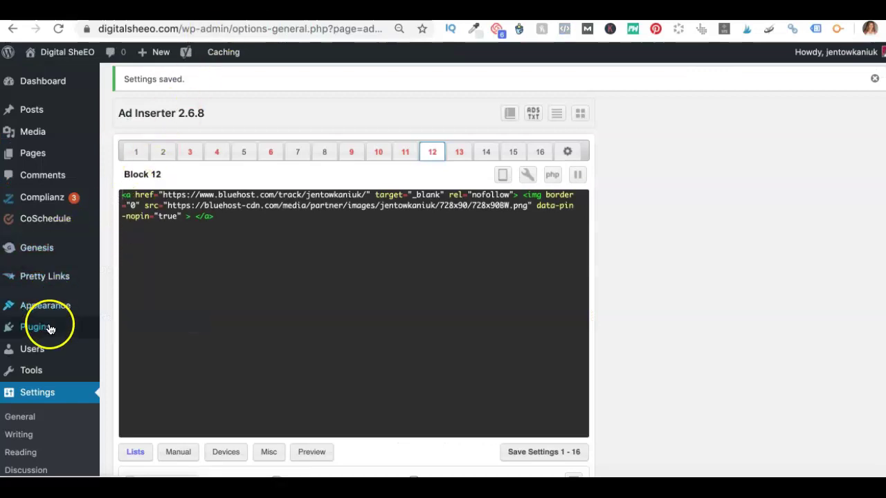
{"action": "mouse_move", "coordinate": [50, 328]}
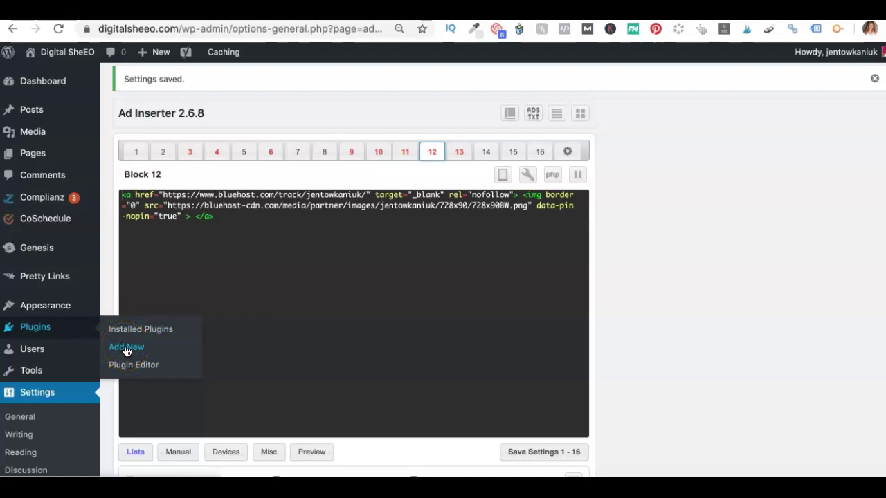
{"action": "scroll", "coordinate": [73, 291], "scroll_direction": "down", "scroll_amount": 3}
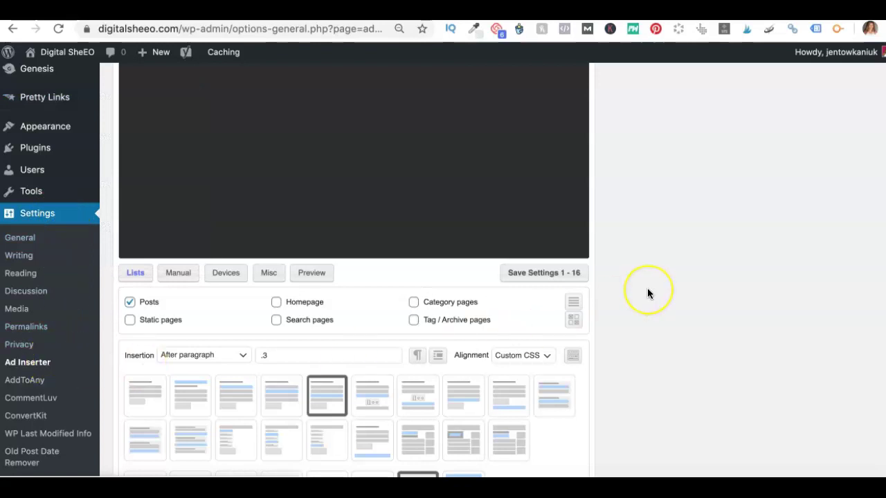
{"action": "scroll", "coordinate": [647, 288], "scroll_direction": "up", "scroll_amount": 3}
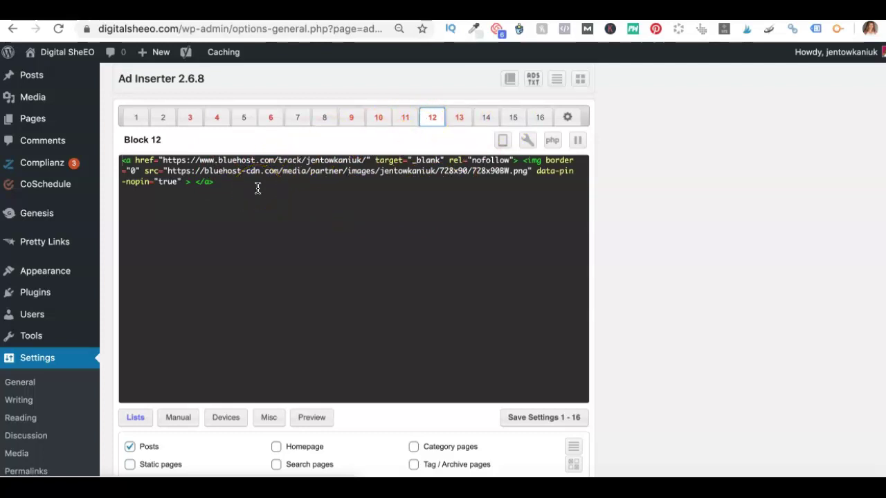
Examine the Bluehost banner code in Block 12, including its rel="nofollow" attribute and image source
{"action": "double_click", "coordinate": [454, 171]}
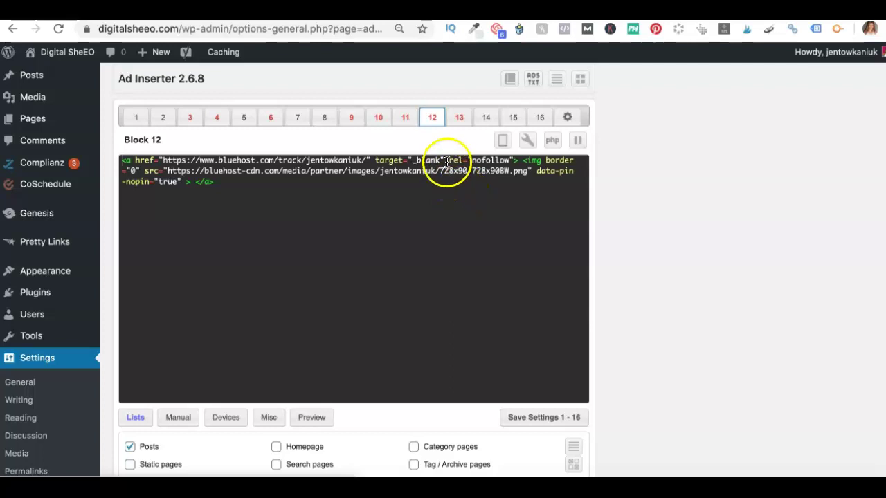
{"action": "left_click_drag", "start_coordinate": [447, 162], "coordinate": [515, 162]}
{"action": "left_click", "coordinate": [506, 212]}
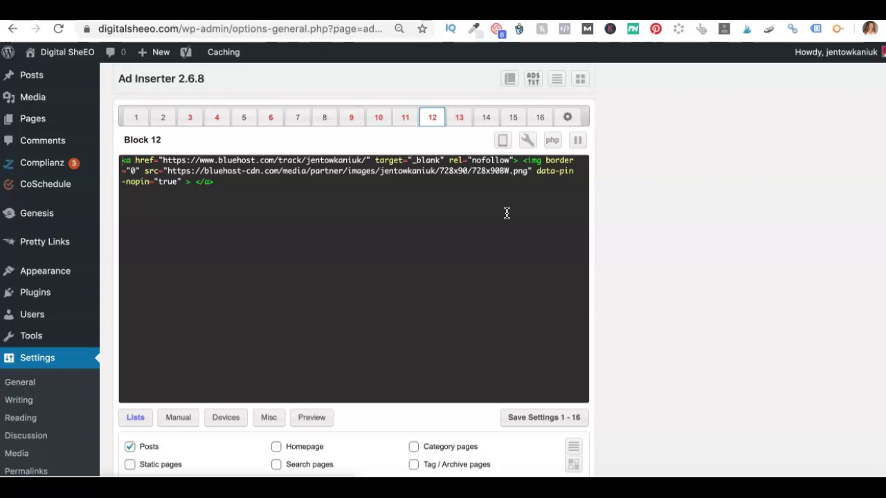
{"action": "left_click", "coordinate": [495, 196]}
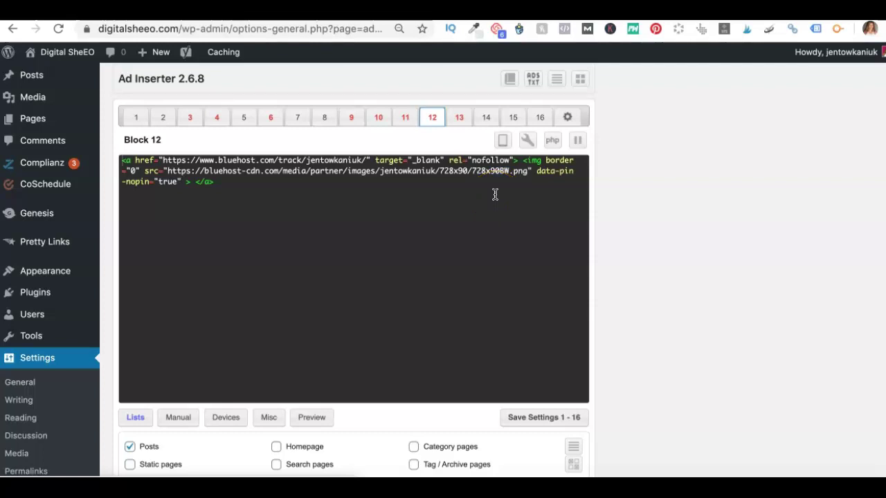
{"action": "left_click", "coordinate": [482, 198]}
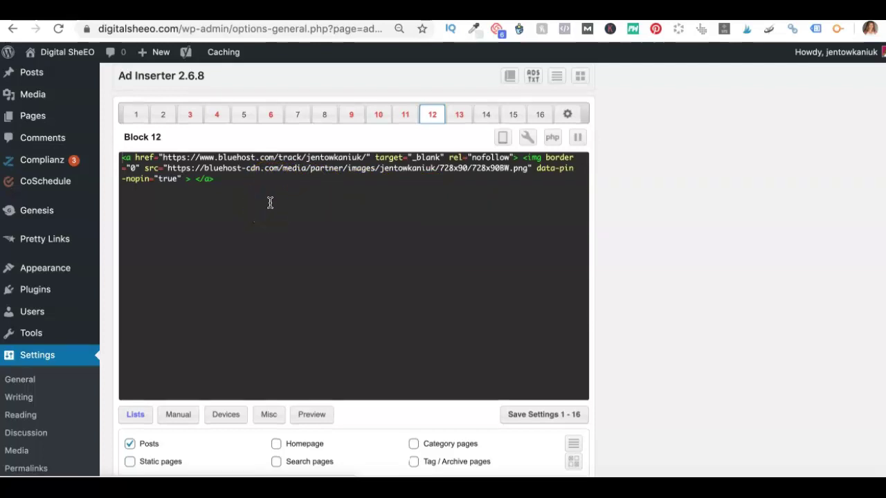
Try enabling the Block 12 ad on category pages, and clear that option again
{"action": "scroll", "coordinate": [270, 202], "scroll_direction": "down", "scroll_amount": 3}
{"action": "scroll", "coordinate": [270, 202], "scroll_direction": "down", "scroll_amount": 4}
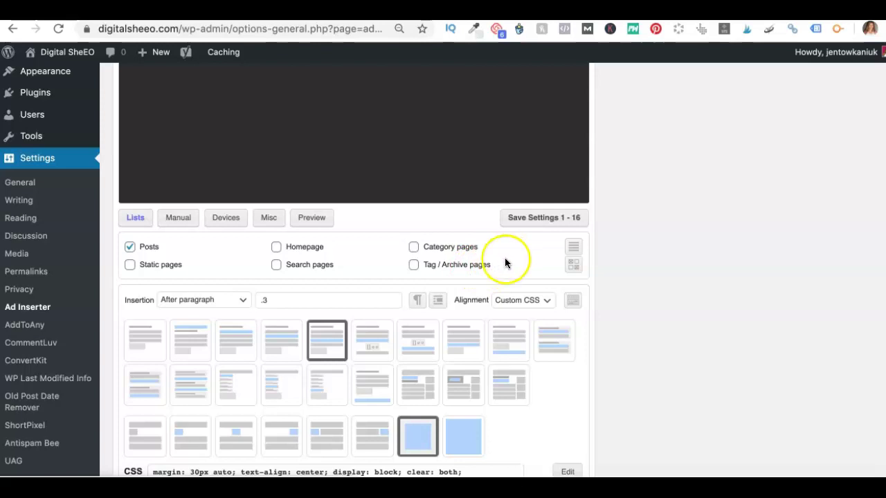
{"action": "left_click", "coordinate": [413, 249]}
{"action": "left_click", "coordinate": [413, 247]}
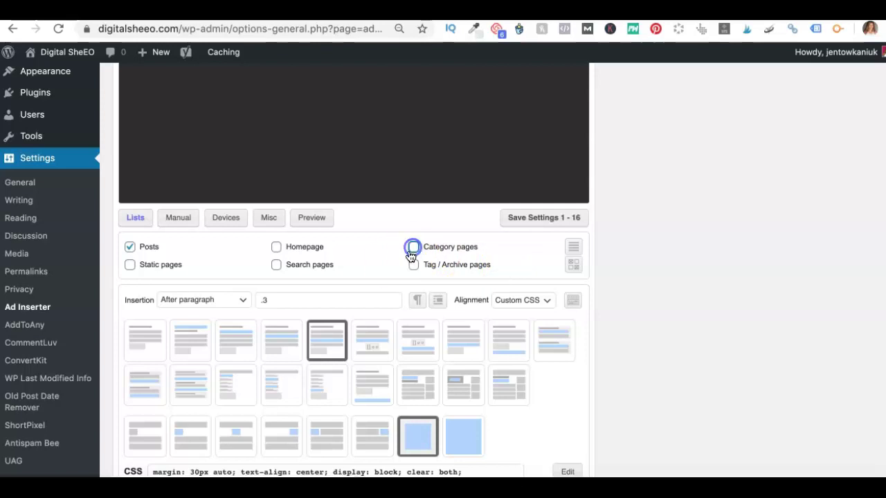
Review the insertion types for Block 12 and re-enter .3 as the position for After paragraph insertion
{"action": "scroll", "coordinate": [343, 276], "scroll_direction": "down", "scroll_amount": 3}
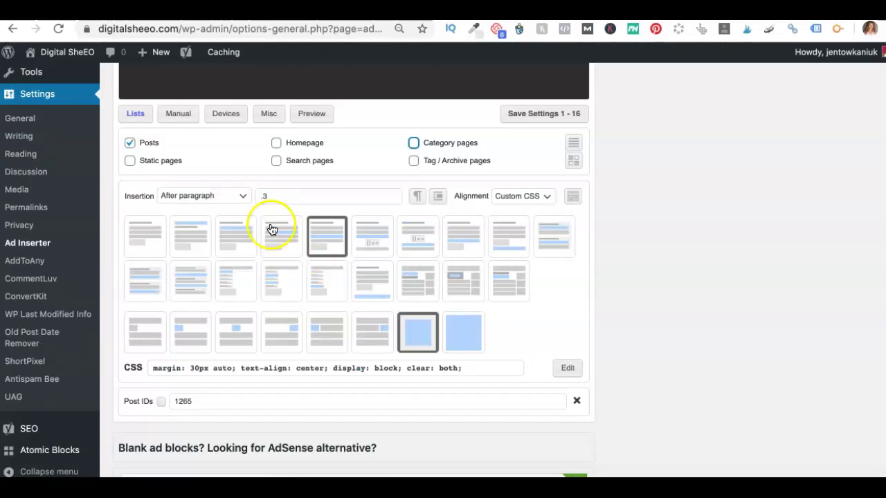
{"action": "left_click", "coordinate": [244, 198]}
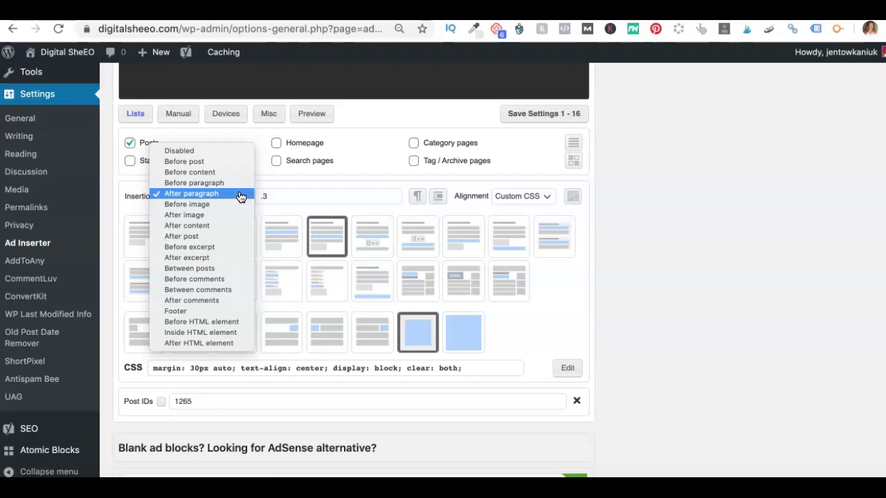
{"action": "left_click", "coordinate": [302, 197]}
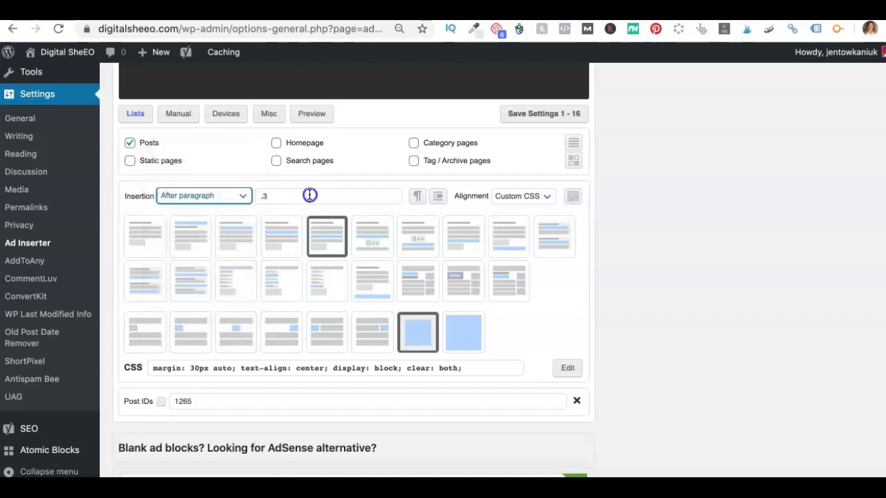
{"action": "left_click", "coordinate": [310, 195]}
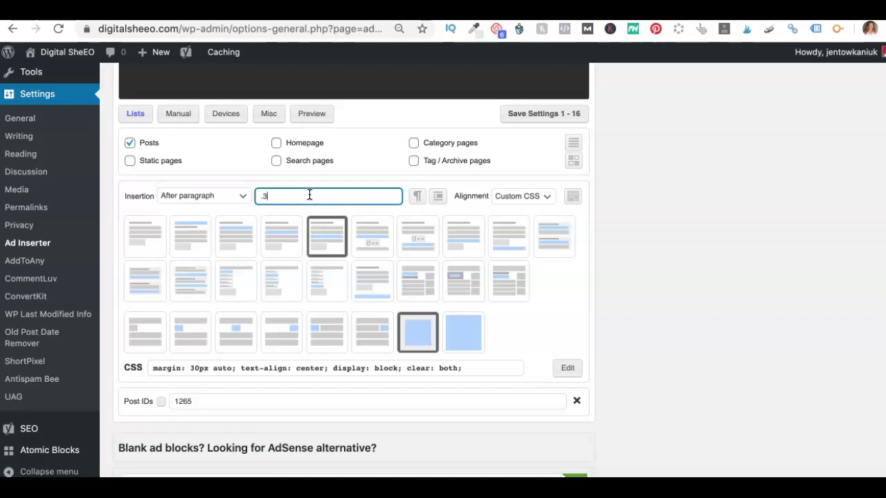
{"action": "key", "text": "Left"}
{"action": "key", "text": "BackSpace"}
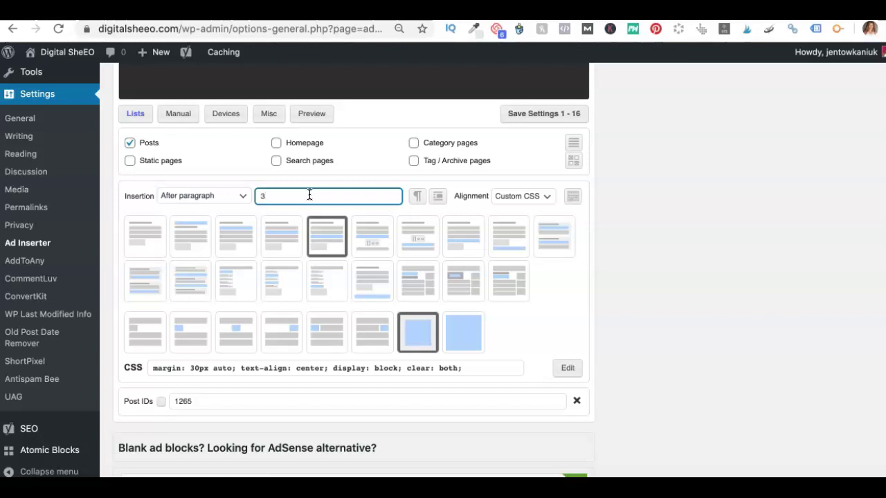
{"action": "key", "text": "Delete"}
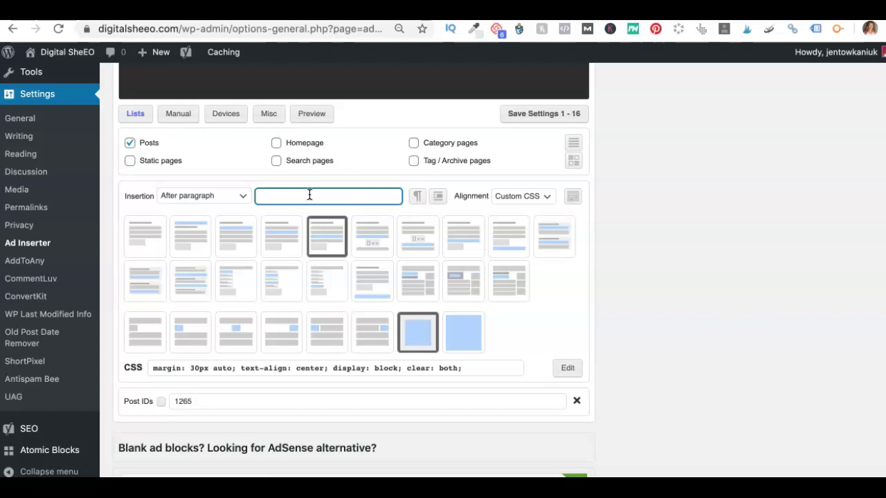
{"action": "type", "text": ".3"}
Set the Block 12 ad alignment to Center, and toggle the visual insertion and alignment previews
{"action": "left_click", "coordinate": [546, 197]}
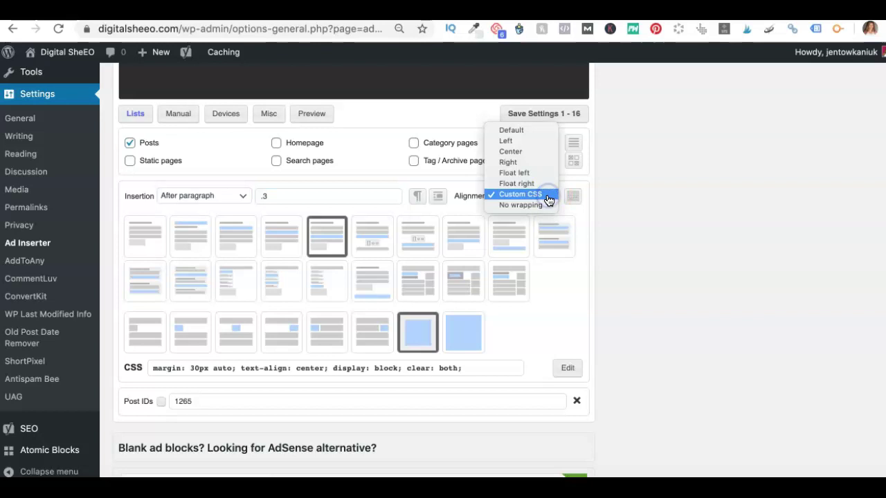
{"action": "left_click", "coordinate": [546, 152]}
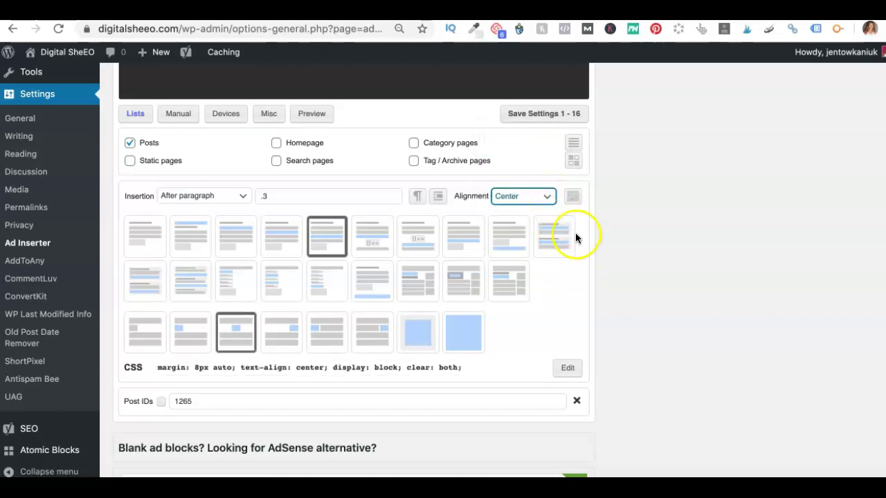
{"action": "left_click", "coordinate": [573, 197]}
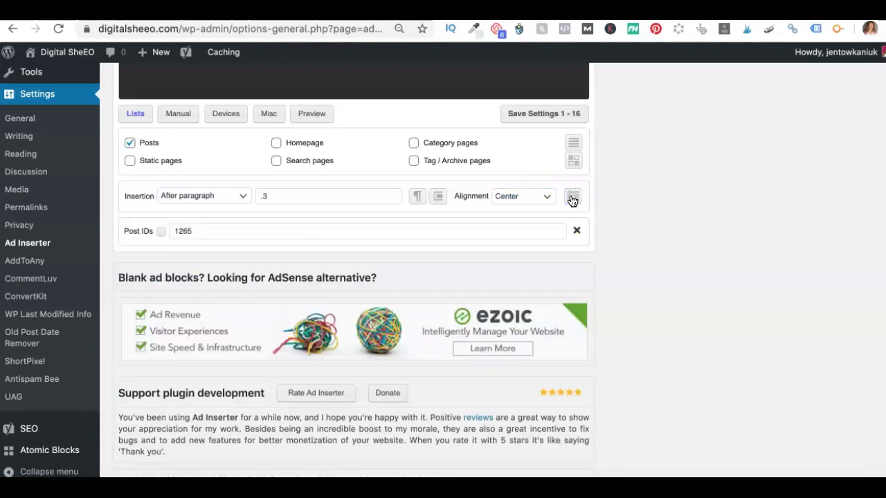
{"action": "left_click", "coordinate": [573, 200]}
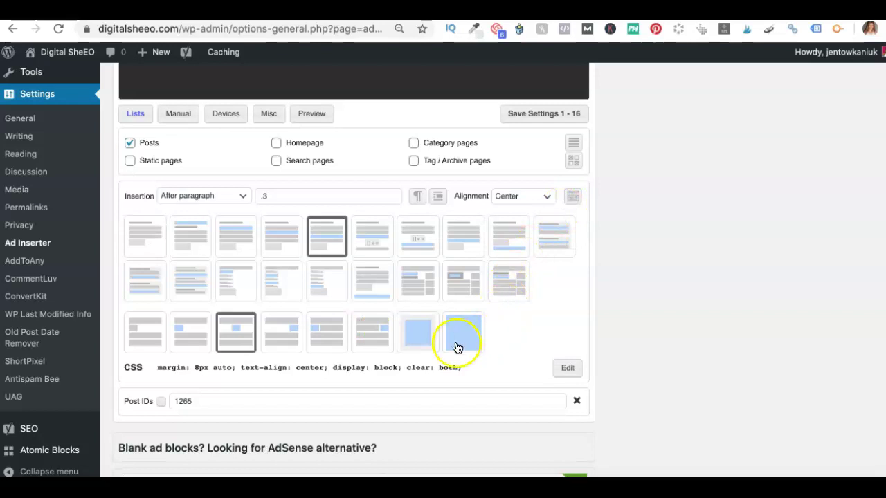
Customize the centered alignment CSS of Block 12 by setting the margin to 30px auto
{"action": "left_click", "coordinate": [200, 370]}
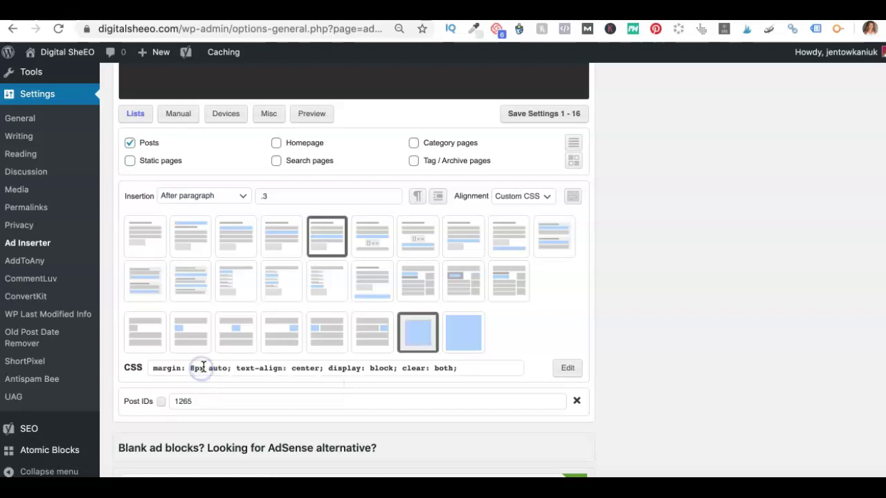
{"action": "left_click", "coordinate": [199, 368]}
{"action": "key", "text": "BackSpace"}
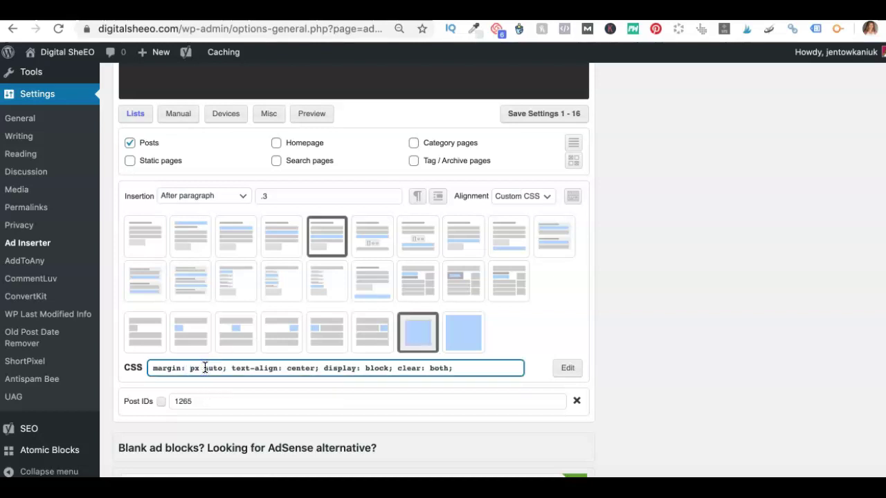
{"action": "type", "text": "30"}
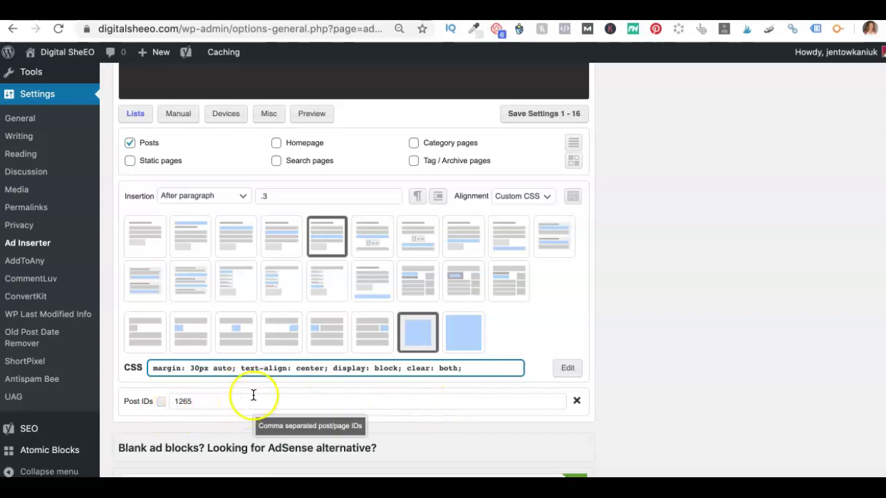
View the published post on changing font size in Genesis, and return to the blogging tools for beginners post
{"action": "left_click", "coordinate": [236, 20]}
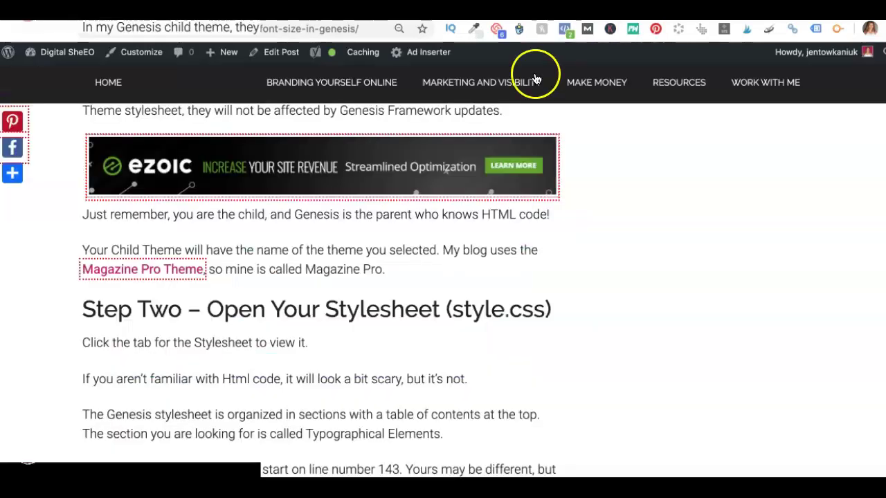
{"action": "scroll", "coordinate": [408, 233], "scroll_direction": "up", "scroll_amount": 8}
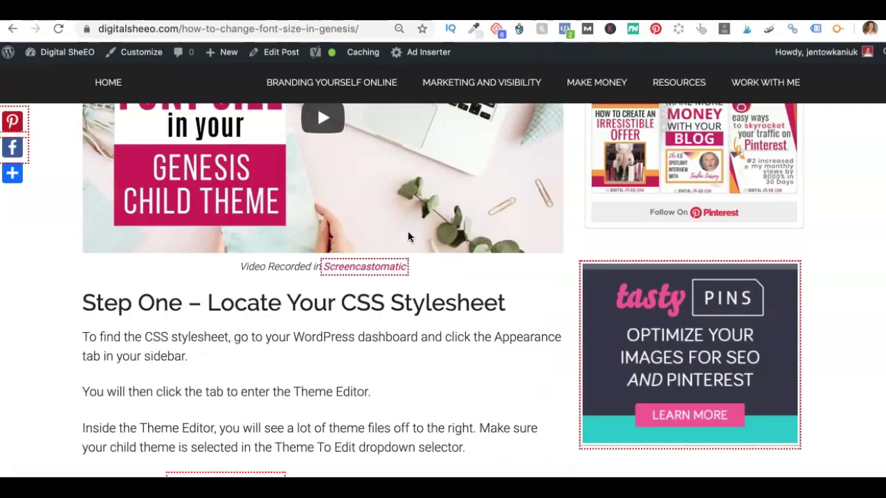
{"action": "left_click", "coordinate": [475, 30]}
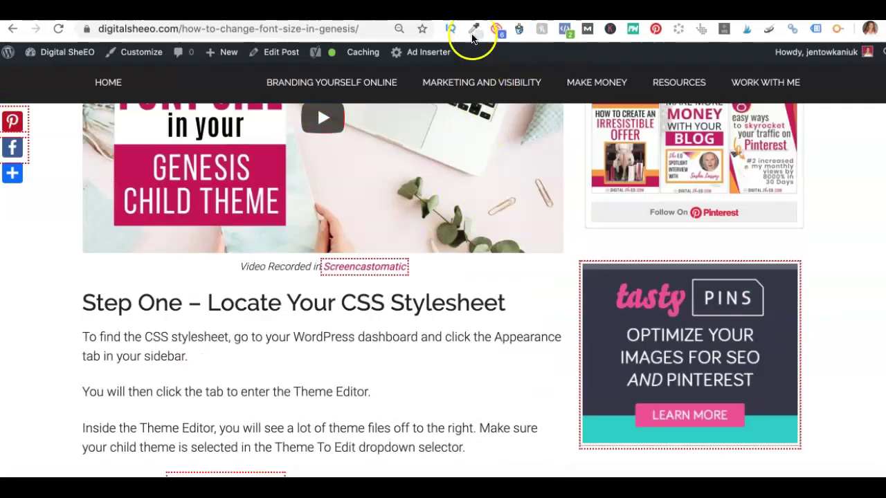
{"action": "left_click", "coordinate": [400, 223]}
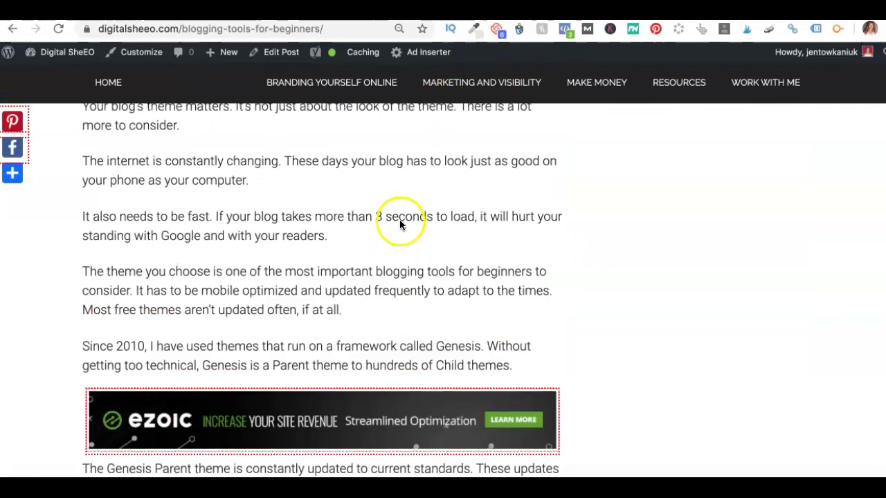
Compare the spacing around the Bluehost and Ezoic banners in the blogging tools for beginners post
{"action": "scroll", "coordinate": [399, 219], "scroll_direction": "up", "scroll_amount": 6}
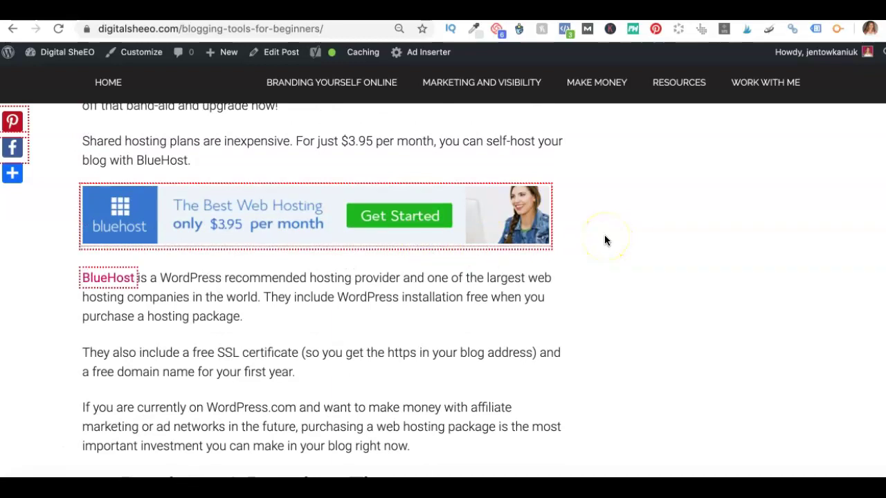
{"action": "scroll", "coordinate": [604, 240], "scroll_direction": "down", "scroll_amount": 7}
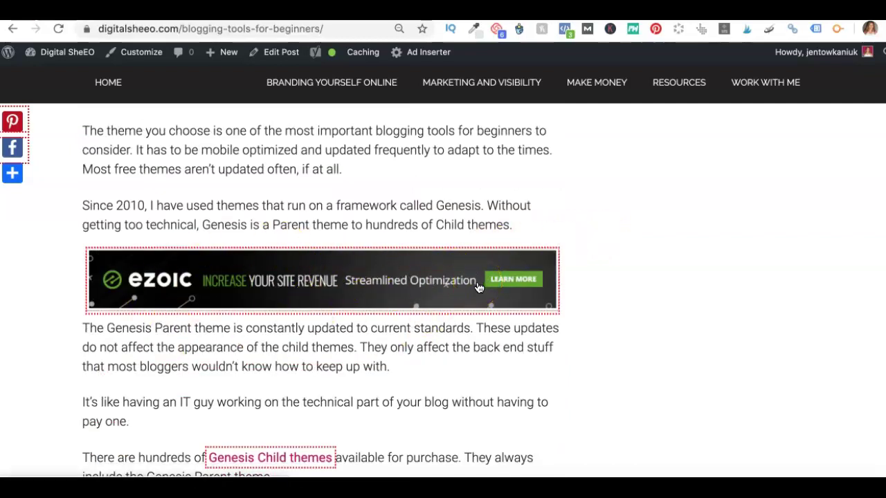
{"action": "scroll", "coordinate": [475, 289], "scroll_direction": "up", "scroll_amount": 5}
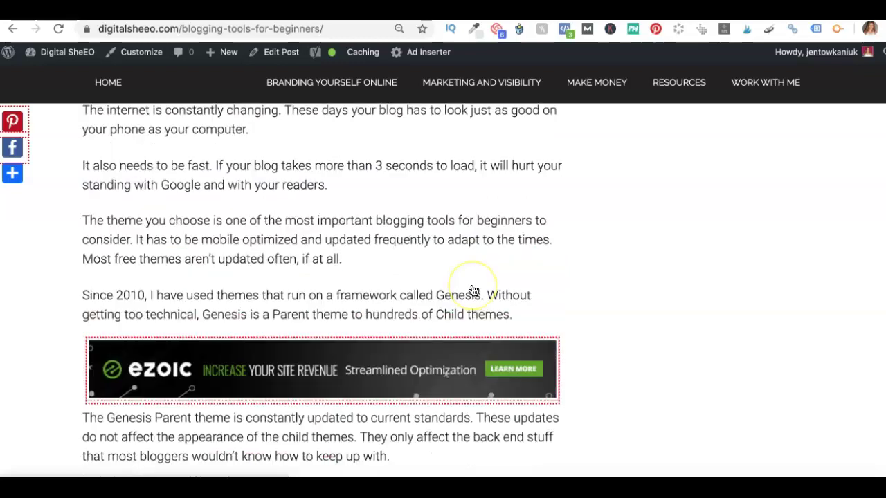
{"action": "scroll", "coordinate": [473, 290], "scroll_direction": "up", "scroll_amount": 4}
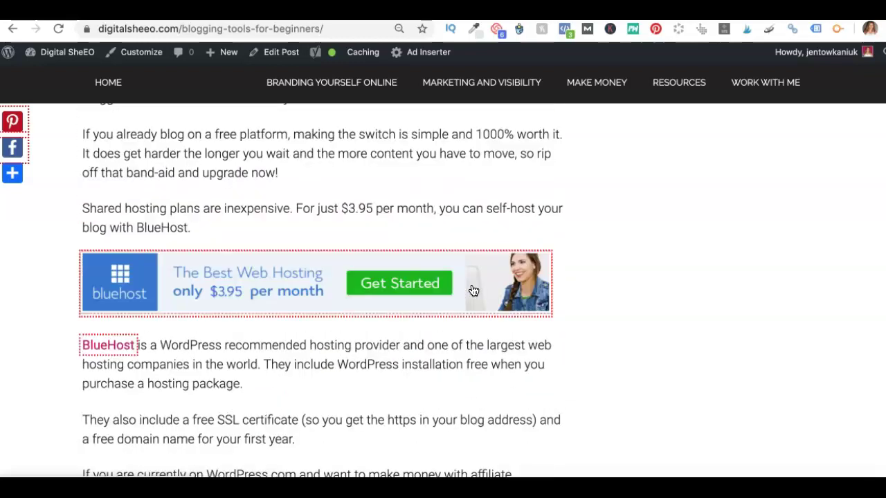
{"action": "left_click", "coordinate": [514, 201]}
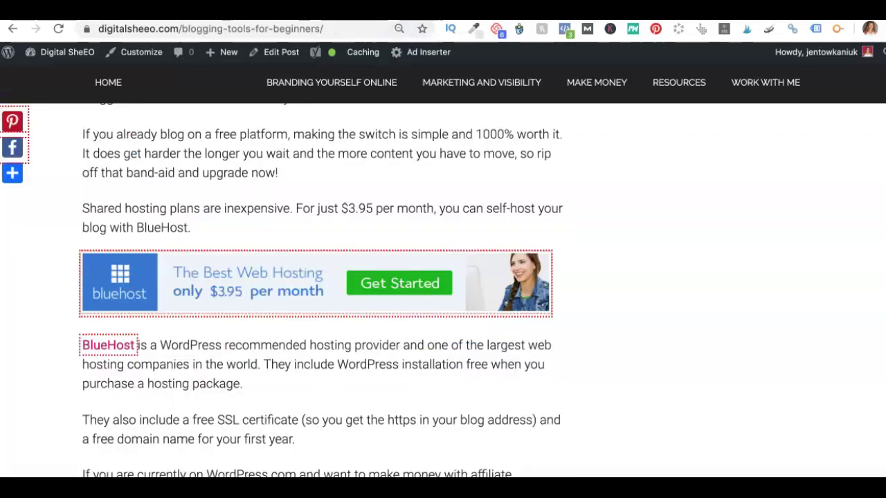
{"action": "mouse_move", "coordinate": [303, 101]}
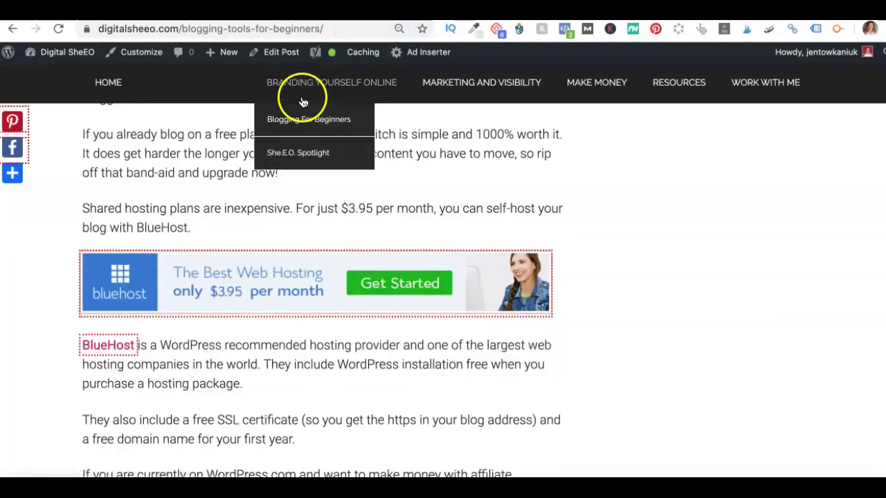
Return to the Ad Inserter settings, expand the lists of Block 12 and examine the available list filters and Post IDs entry
{"action": "left_click", "coordinate": [282, 55]}
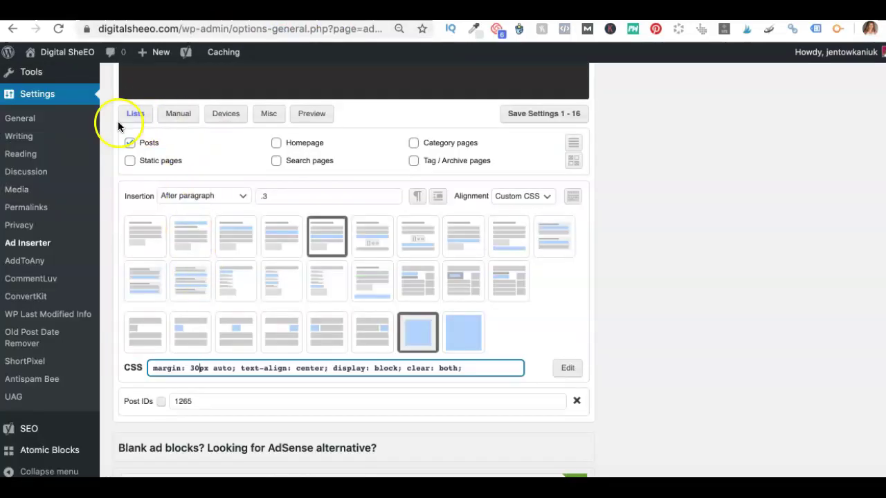
{"action": "left_click", "coordinate": [133, 113]}
{"action": "scroll", "coordinate": [347, 309], "scroll_direction": "down", "scroll_amount": 3}
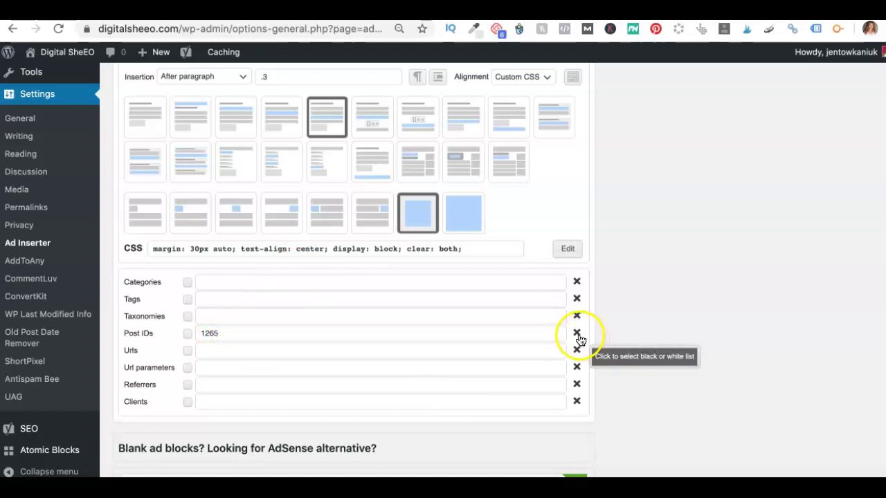
{"action": "scroll", "coordinate": [409, 350], "scroll_direction": "up", "scroll_amount": 3}
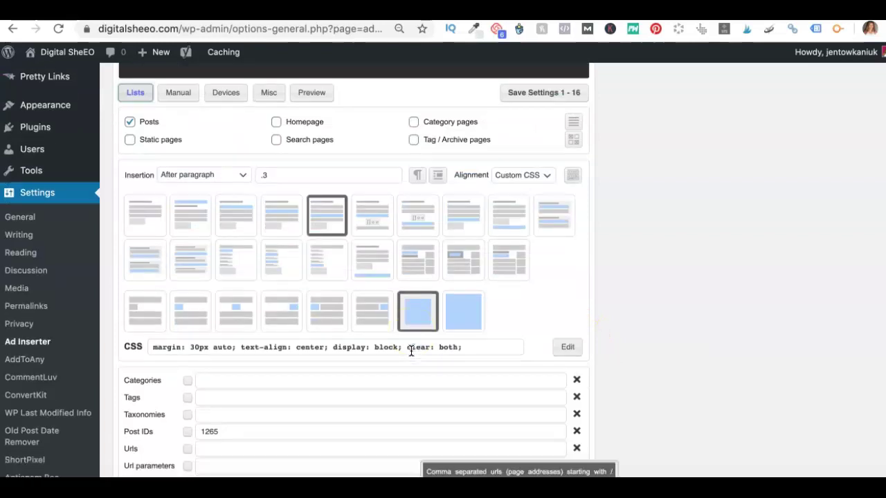
{"action": "scroll", "coordinate": [273, 409], "scroll_direction": "down", "scroll_amount": 1}
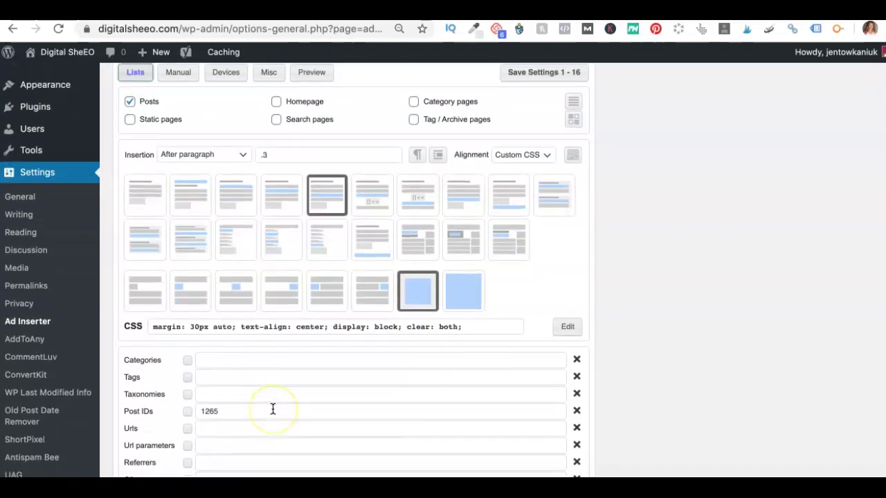
{"action": "scroll", "coordinate": [273, 409], "scroll_direction": "up", "scroll_amount": 1}
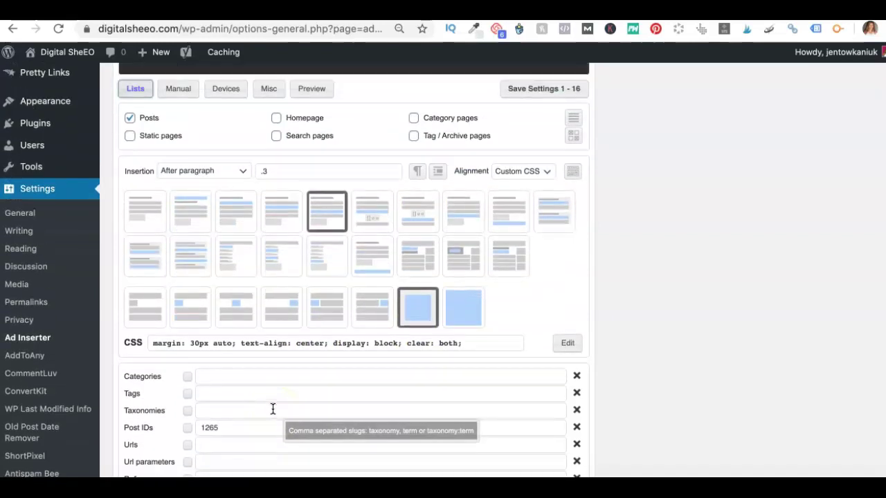
{"action": "left_click", "coordinate": [280, 407]}
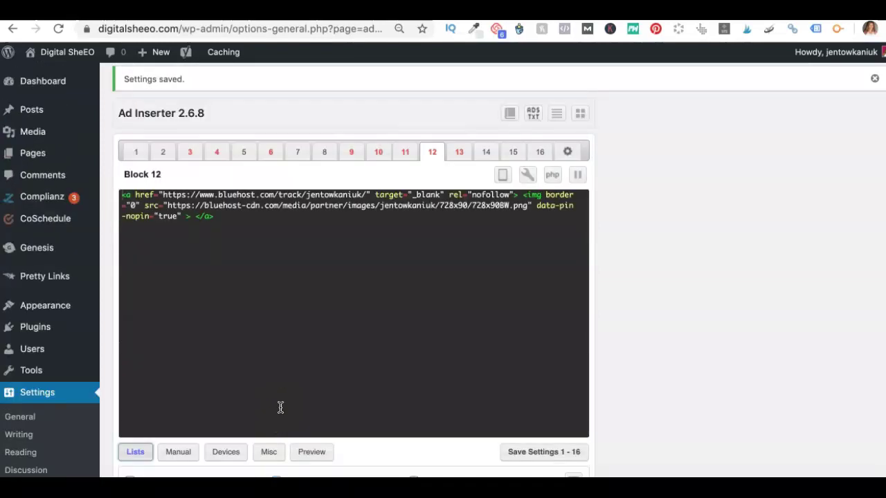
{"action": "scroll", "coordinate": [279, 407], "scroll_direction": "down", "scroll_amount": 8}
{"action": "scroll", "coordinate": [279, 407], "scroll_direction": "up", "scroll_amount": 5}
{"action": "left_click", "coordinate": [274, 386]}
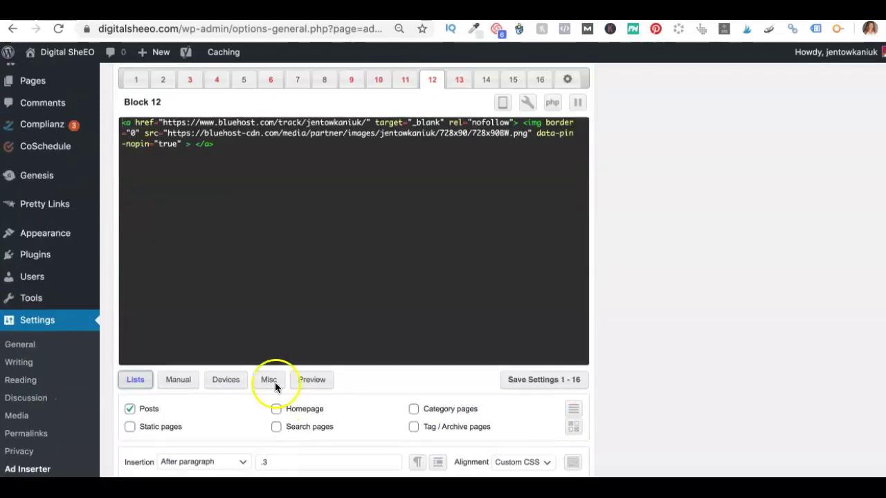
Open Block 2 and review its ad code, insertion settings and tag list
{"action": "left_click", "coordinate": [163, 79]}
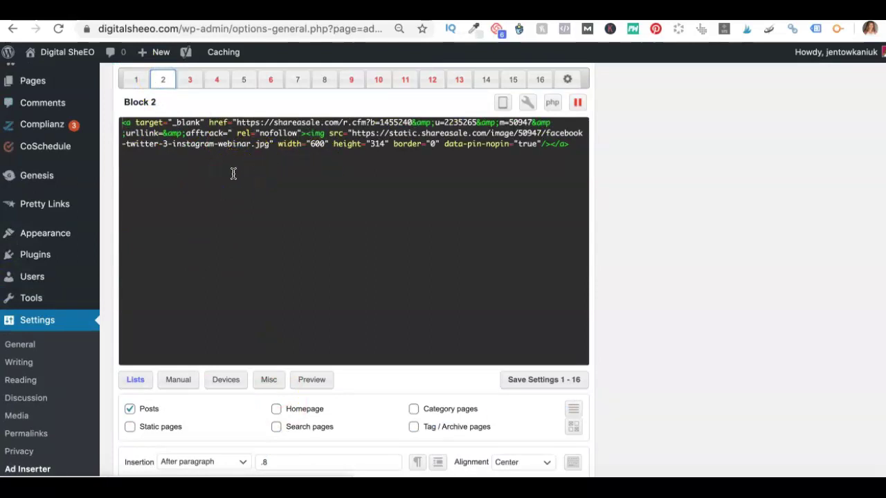
{"action": "scroll", "coordinate": [233, 173], "scroll_direction": "down", "scroll_amount": 2}
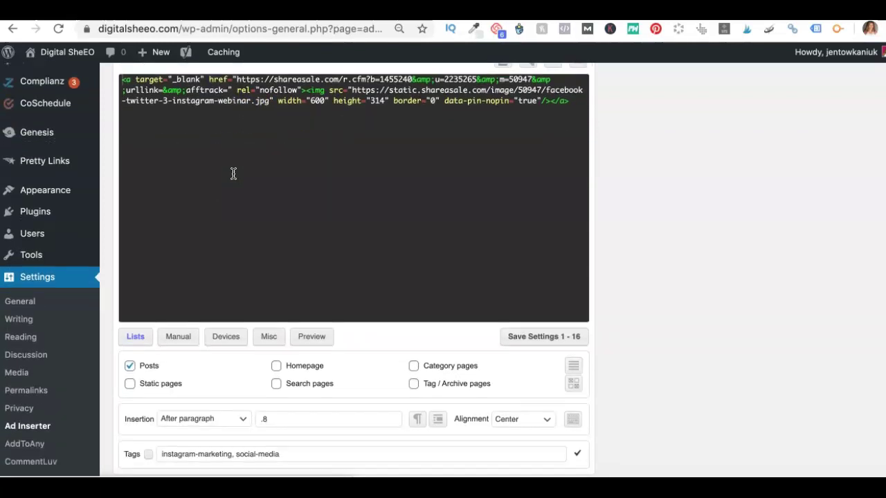
{"action": "scroll", "coordinate": [234, 174], "scroll_direction": "down", "scroll_amount": 1}
{"action": "scroll", "coordinate": [234, 173], "scroll_direction": "down", "scroll_amount": 5}
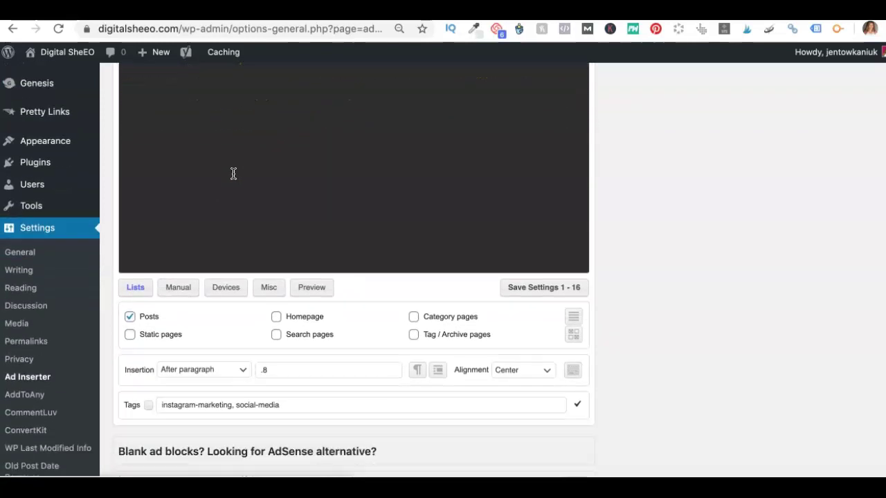
{"action": "left_click", "coordinate": [175, 222]}
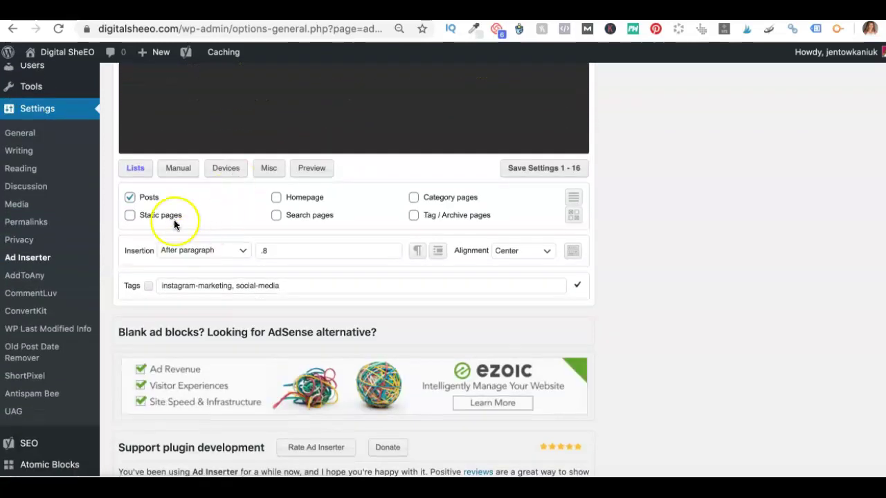
Show all list filters of Block 2 and switch its Tags filter to black list and back to white list
{"action": "left_click", "coordinate": [136, 169]}
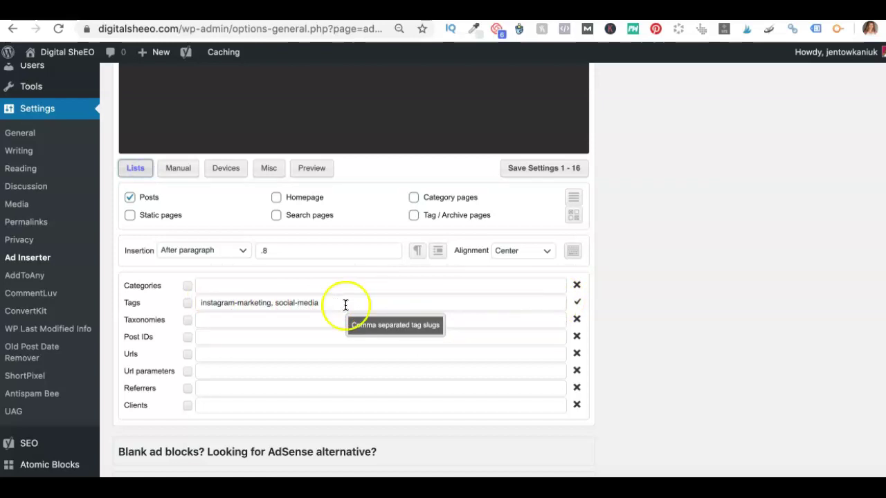
{"action": "left_click", "coordinate": [578, 303]}
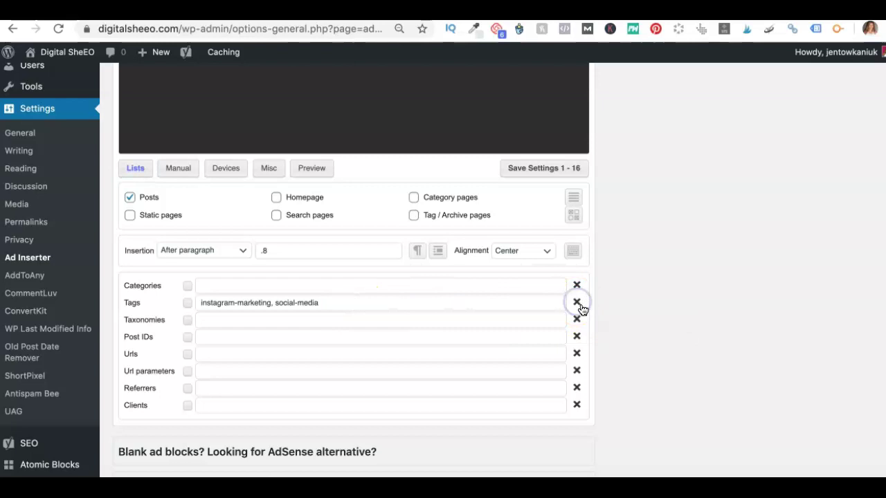
{"action": "left_click", "coordinate": [577, 303]}
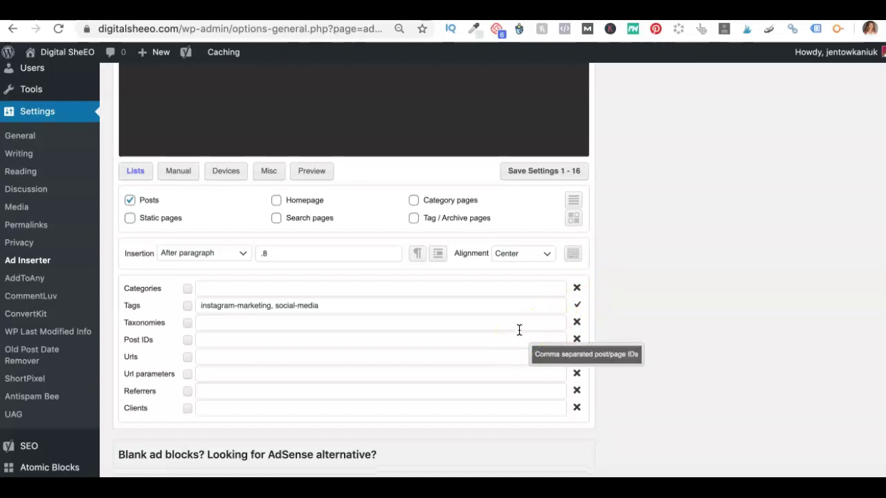
{"action": "scroll", "coordinate": [519, 330], "scroll_direction": "up", "scroll_amount": 5}
{"action": "scroll", "coordinate": [519, 330], "scroll_direction": "up", "scroll_amount": 2}
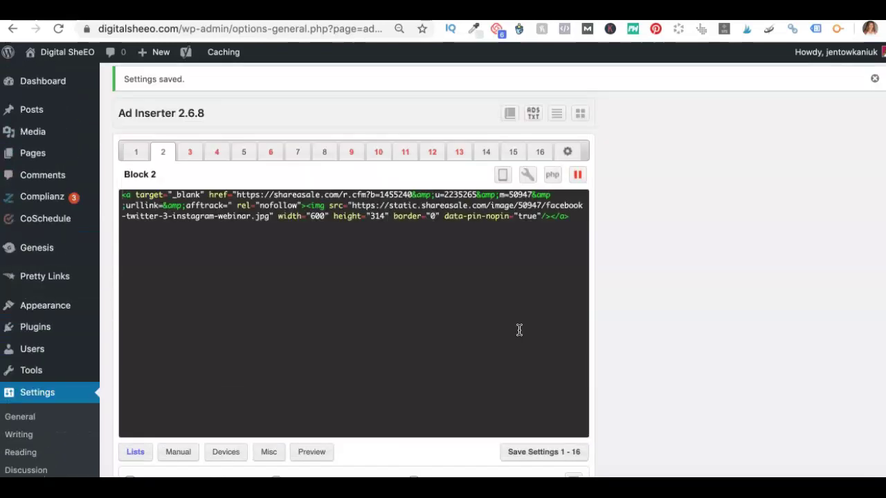
Open the empty Block 13 and paste the ShortPixel affiliate link into its code
{"action": "left_click", "coordinate": [460, 151]}
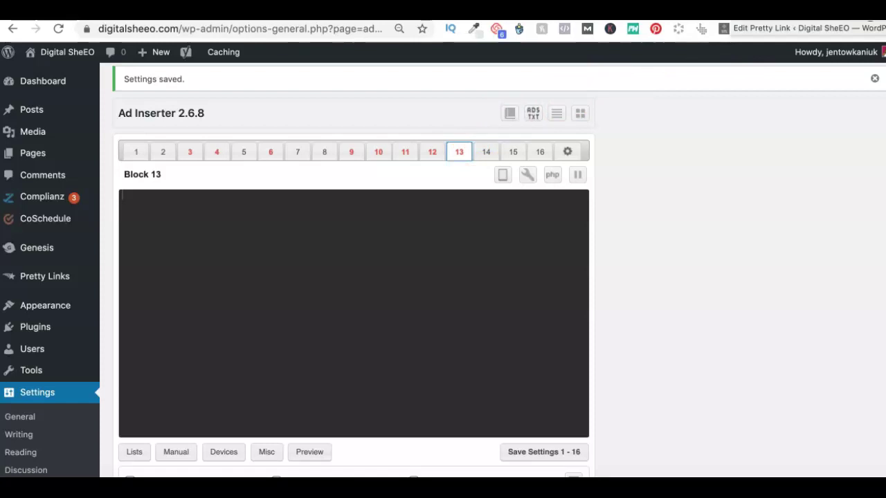
{"action": "key", "text": "ctrl+Tab"}
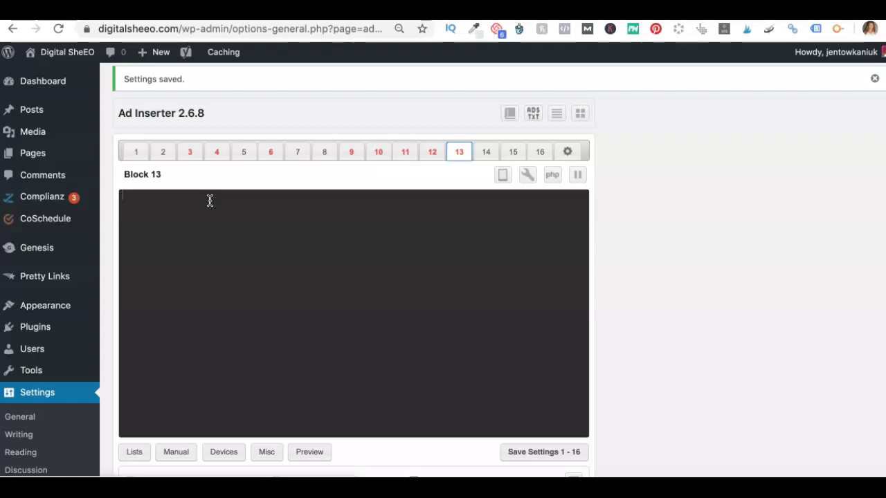
{"action": "type", "text": "https://shortpixel.com/otp/af/QEXCIS9968947"}
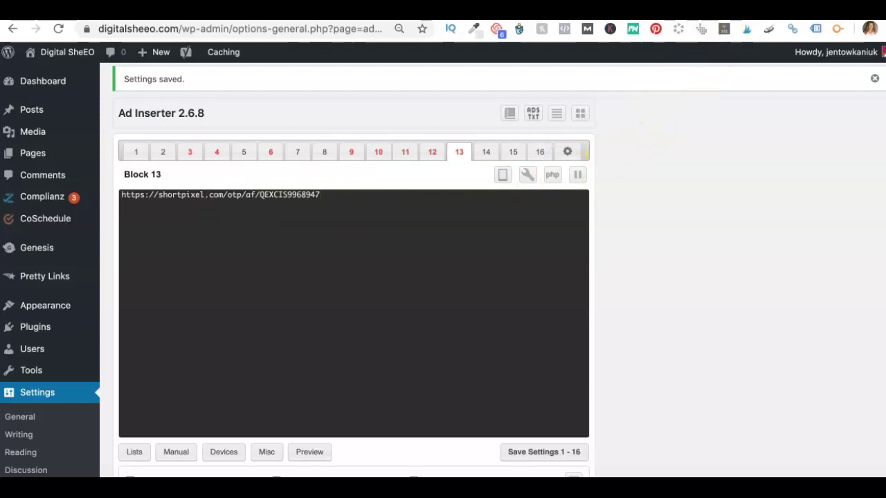
Copy the ShortPixel-Banner file URL from its media page and paste it on a second line of Block 13
{"action": "left_click", "coordinate": [691, 20]}
{"action": "left_click", "coordinate": [720, 215]}
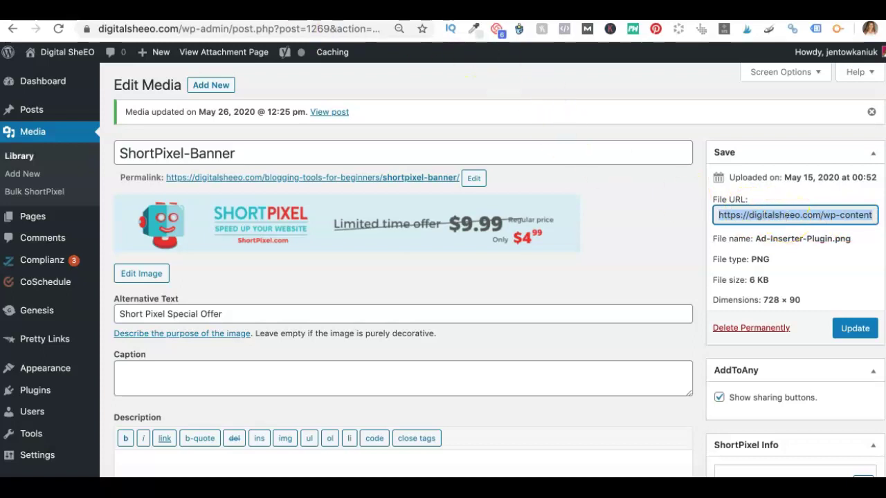
{"action": "key", "text": "ctrl+shift+Tab"}
{"action": "key", "text": "Return"}
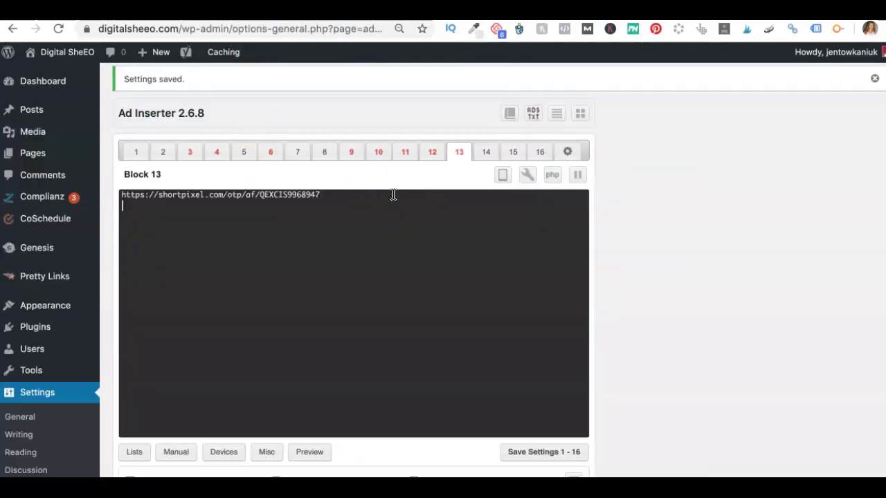
{"action": "type", "text": "https://digitalsheeo.com/wp-content/uploads/2020/05/ShortPixel-Banner.png"}
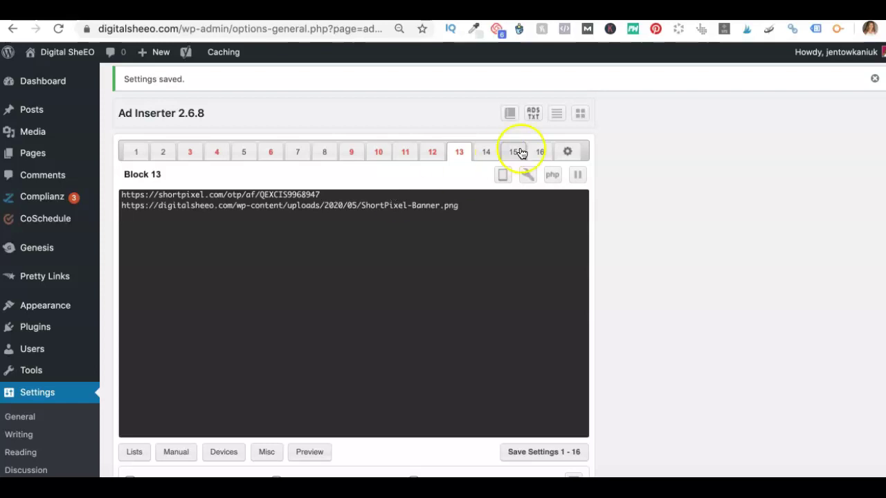
Copy the complete Bluehost ad code from Block 12 and paste it below the two URLs in Block 13
{"action": "left_click", "coordinate": [432, 152]}
{"action": "left_click", "coordinate": [223, 220]}
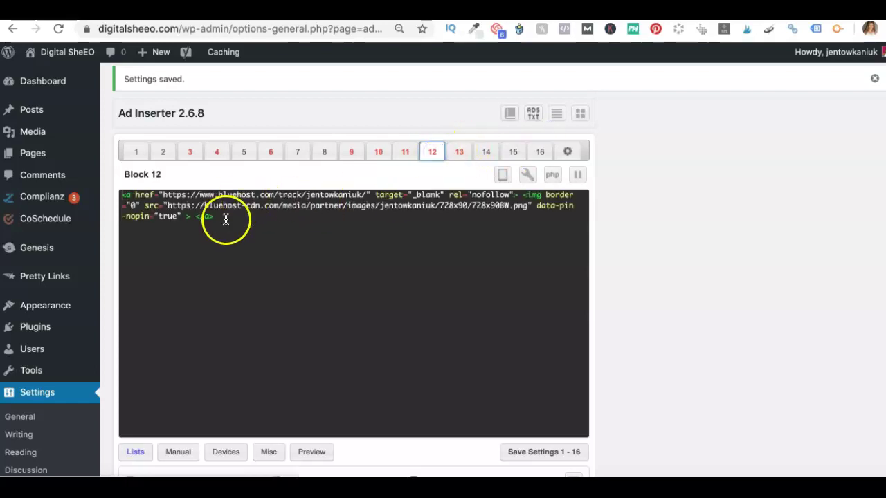
{"action": "left_click_drag", "start_coordinate": [220, 217], "coordinate": [121, 197]}
{"action": "key", "text": "ctrl+c"}
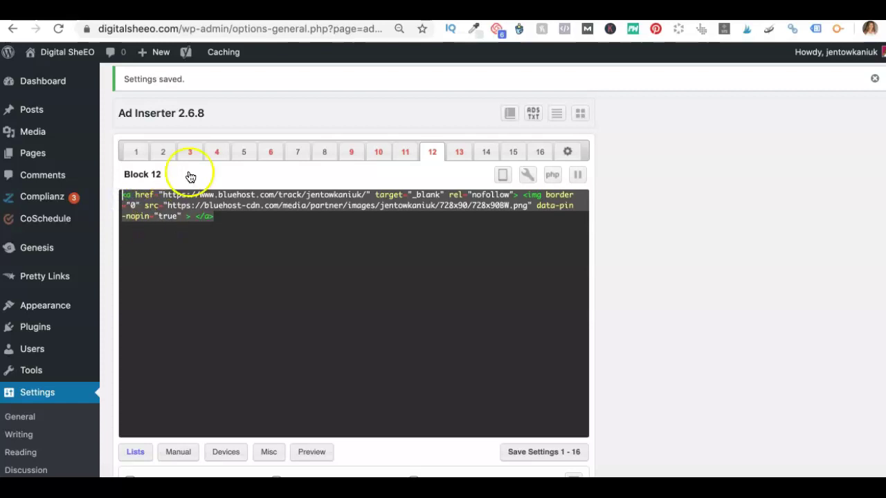
{"action": "left_click", "coordinate": [459, 151]}
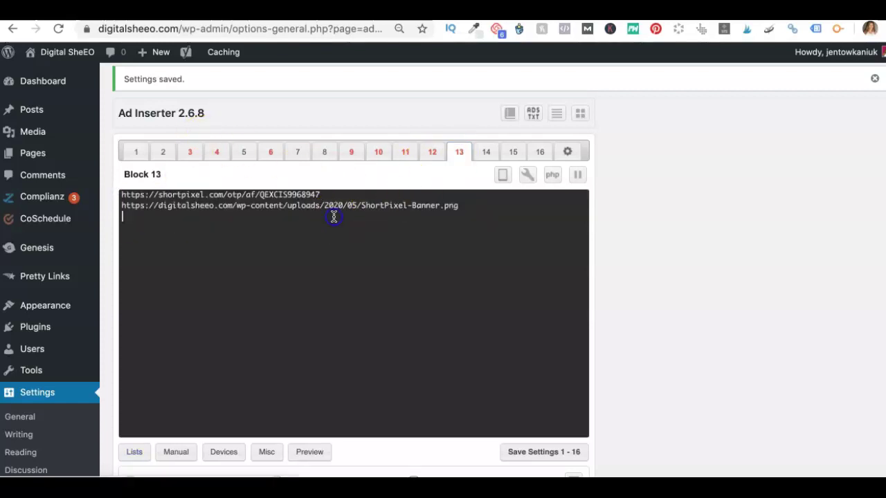
{"action": "key", "text": "ctrl+v"}
Replace the Bluehost link in the href attribute of Block 13's code with the ShortPixel affiliate link
{"action": "left_click", "coordinate": [322, 220]}
{"action": "left_click_drag", "start_coordinate": [364, 217], "coordinate": [162, 216]}
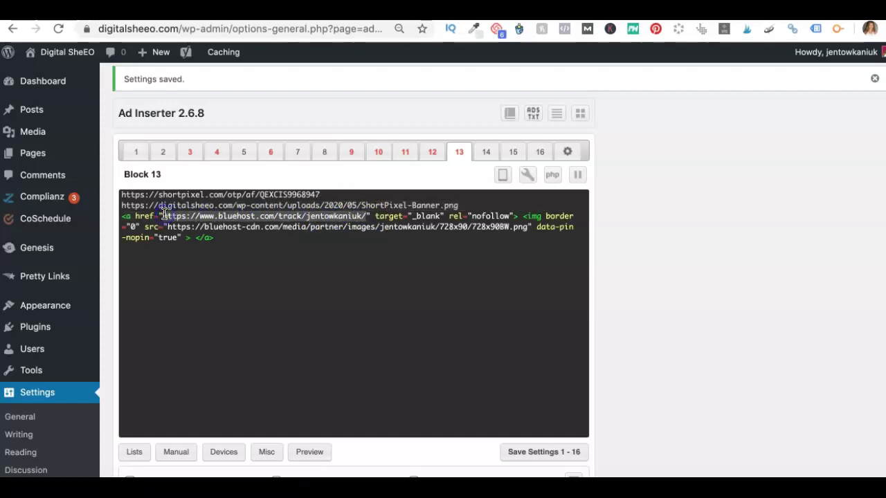
{"action": "key", "text": "BackSpace"}
{"action": "scroll", "coordinate": [277, 207], "scroll_direction": "down", "scroll_amount": 1}
{"action": "left_click", "coordinate": [340, 194]}
{"action": "left_click_drag", "start_coordinate": [340, 194], "coordinate": [126, 188]}
{"action": "key", "text": "ctrl+c"}
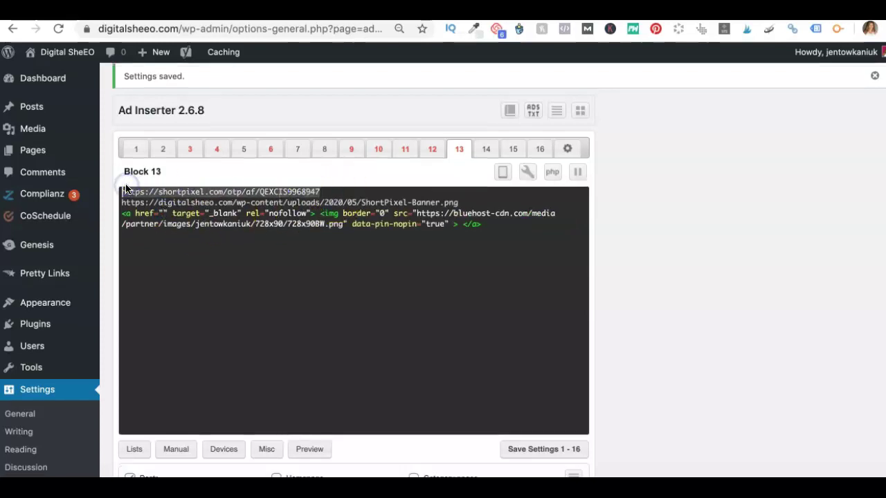
{"action": "left_click", "coordinate": [164, 214]}
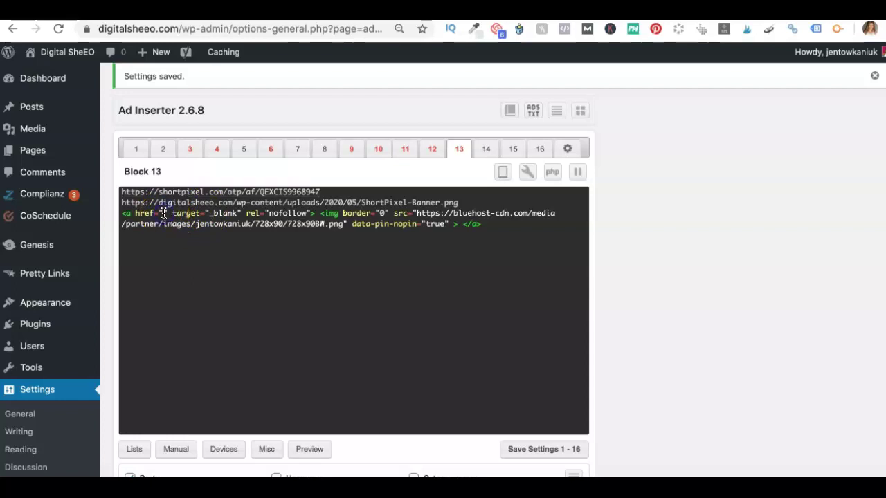
{"action": "key", "text": "ctrl+v"}
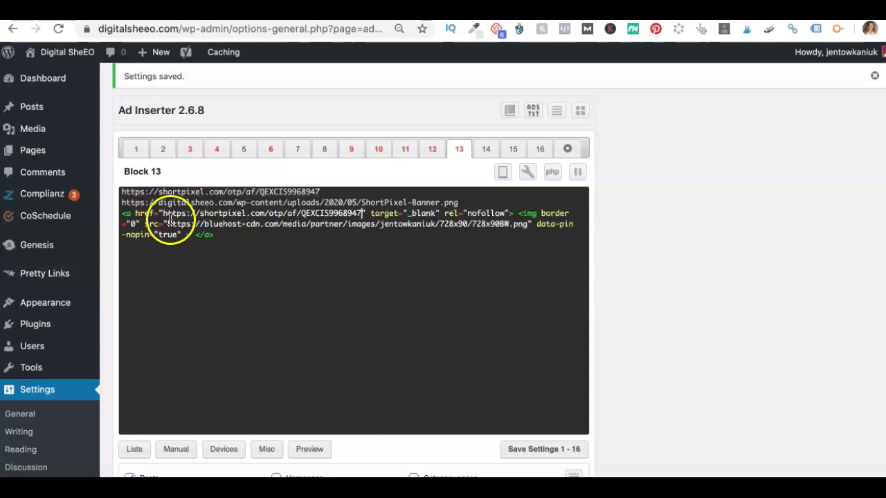
Replace the Bluehost image URL in the src attribute of Block 13's code with the ShortPixel-Banner.png URL from its second line
{"action": "left_click_drag", "start_coordinate": [168, 221], "coordinate": [524, 228]}
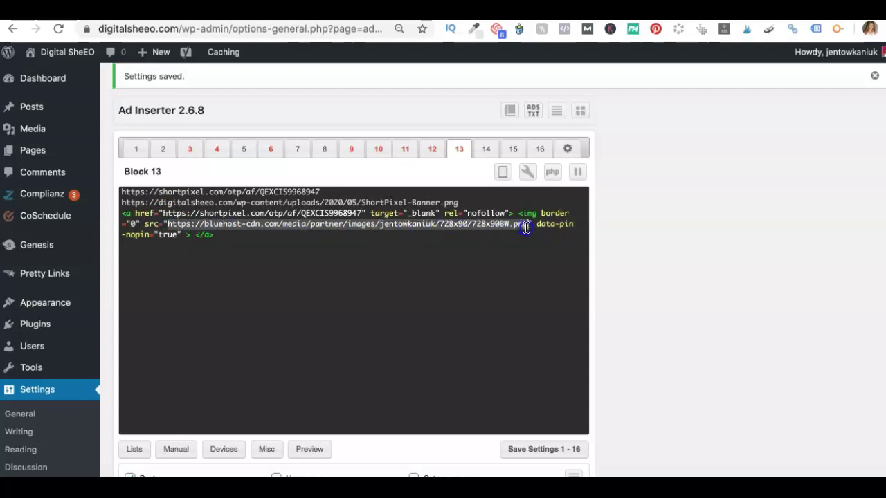
{"action": "key", "text": "BackSpace"}
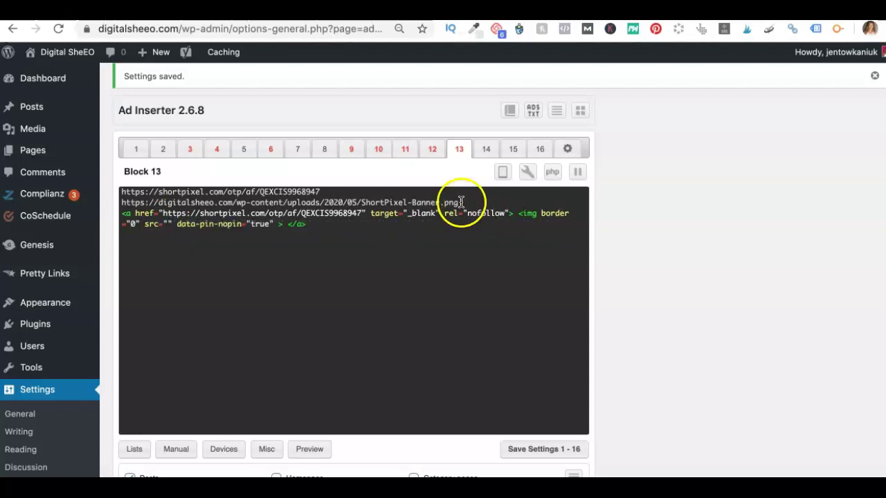
{"action": "left_click_drag", "start_coordinate": [457, 202], "coordinate": [118, 202]}
{"action": "key", "text": "super+c"}
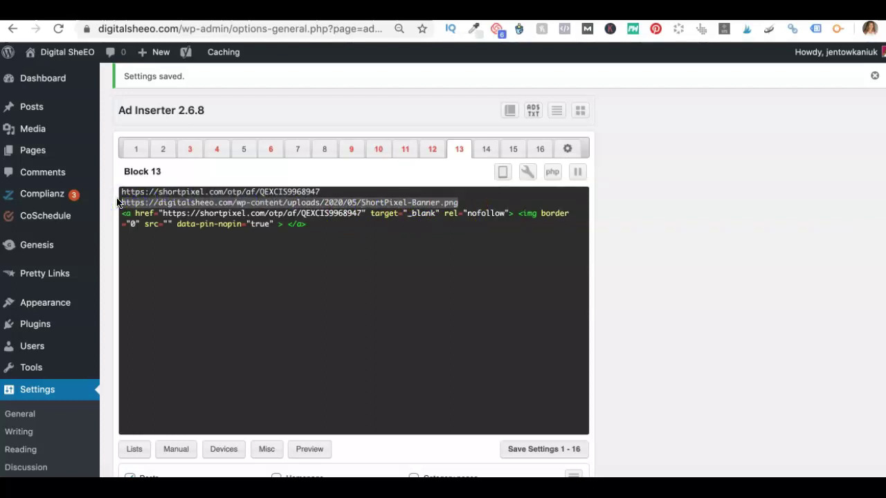
{"action": "left_click", "coordinate": [170, 225]}
{"action": "key", "text": "super+v"}
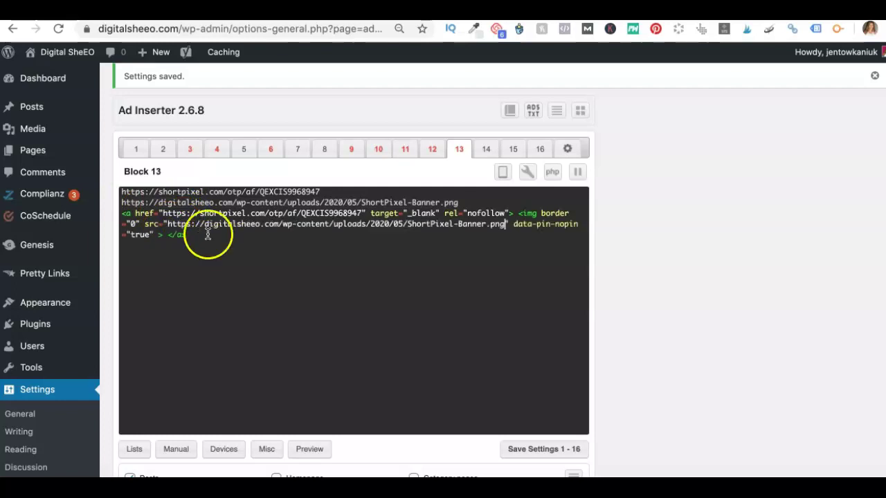
Delete the two loose URLs and the leftover blank line above the ad code in Block 13
{"action": "left_click", "coordinate": [472, 200]}
{"action": "left_click_drag", "start_coordinate": [472, 199], "coordinate": [121, 183]}
{"action": "key", "text": "BackSpace"}
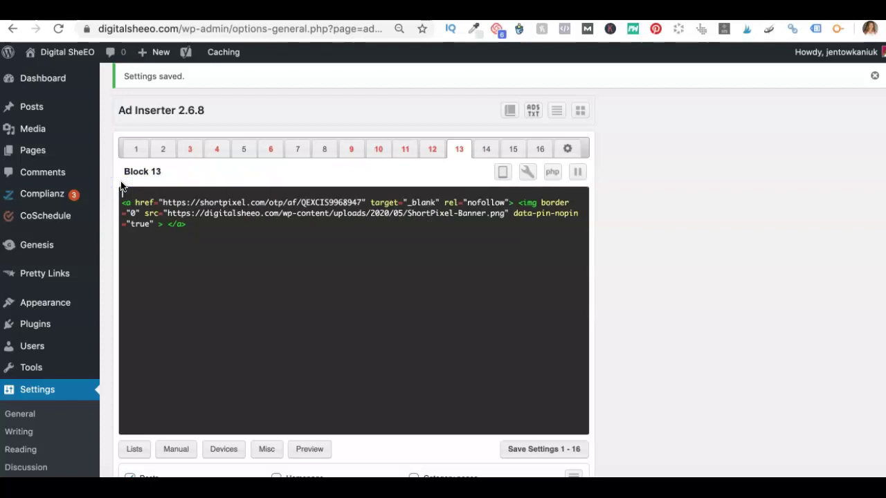
{"action": "key", "text": "BackSpace"}
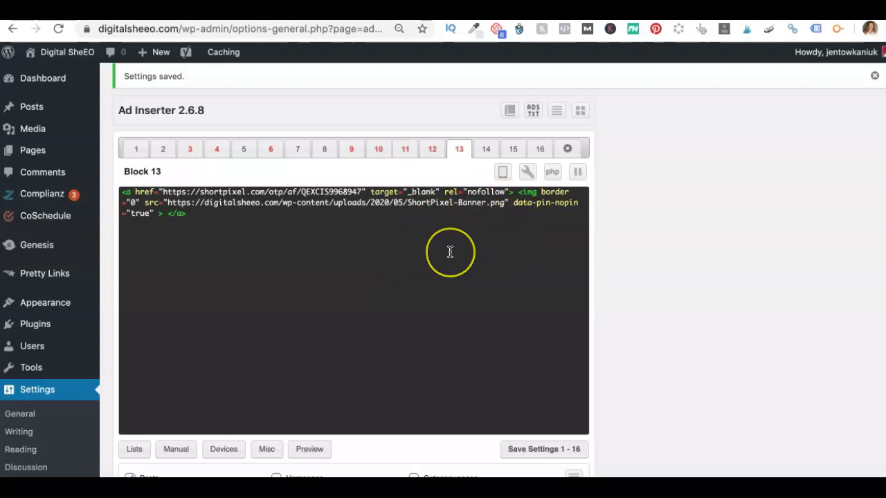
Set Block 13's insertion to After paragraph with the paragraph position at .8
{"action": "scroll", "coordinate": [450, 252], "scroll_direction": "down", "scroll_amount": 1}
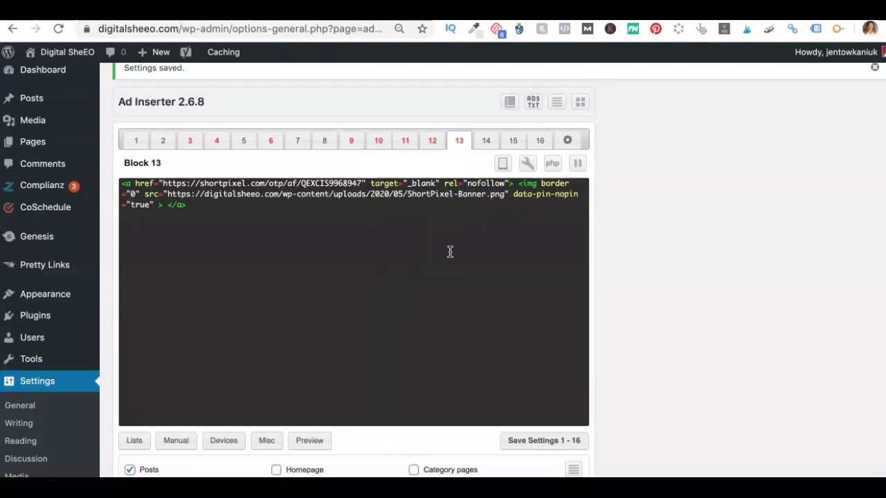
{"action": "scroll", "coordinate": [450, 252], "scroll_direction": "down", "scroll_amount": 5}
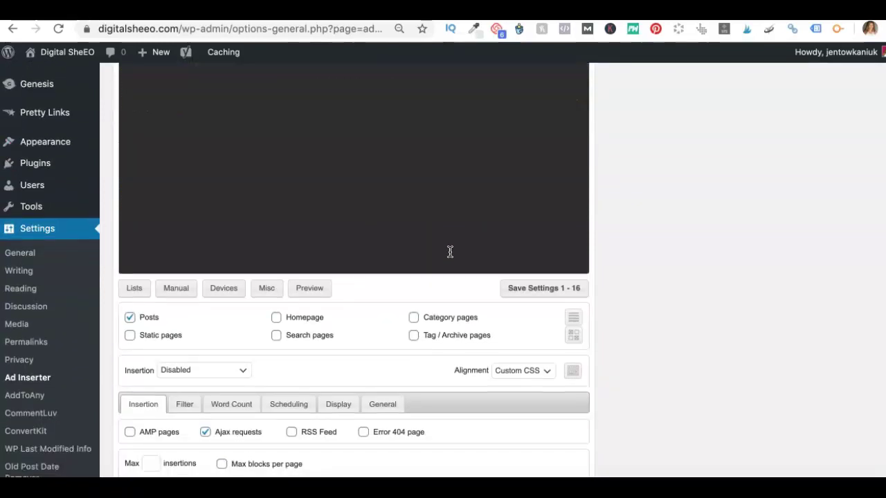
{"action": "scroll", "coordinate": [450, 252], "scroll_direction": "down", "scroll_amount": 5}
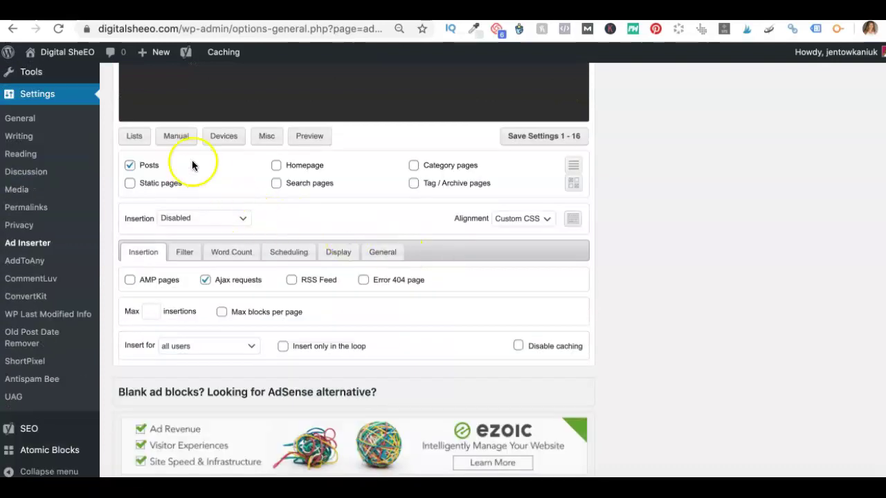
{"action": "left_click", "coordinate": [244, 219]}
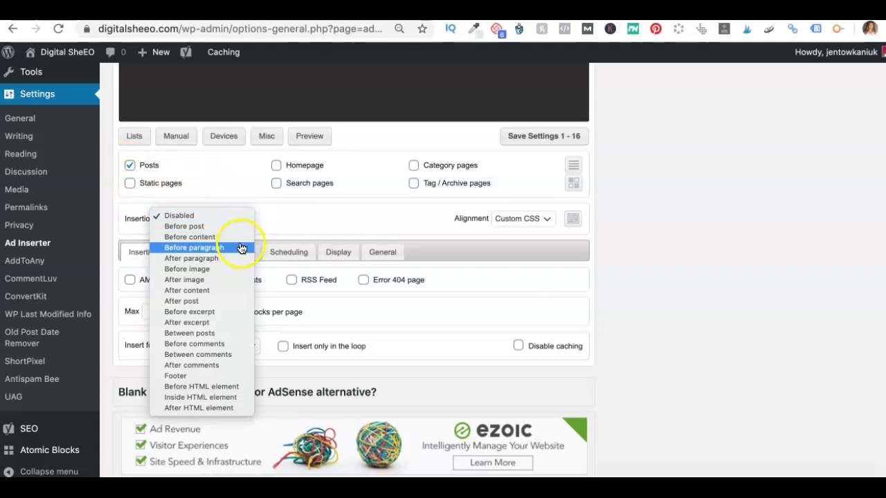
{"action": "left_click", "coordinate": [208, 259]}
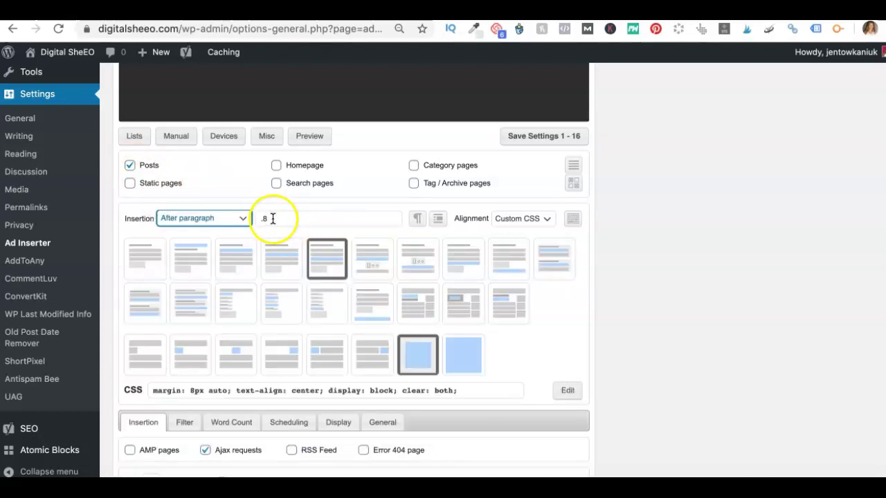
{"action": "mouse_move", "coordinate": [272, 218]}
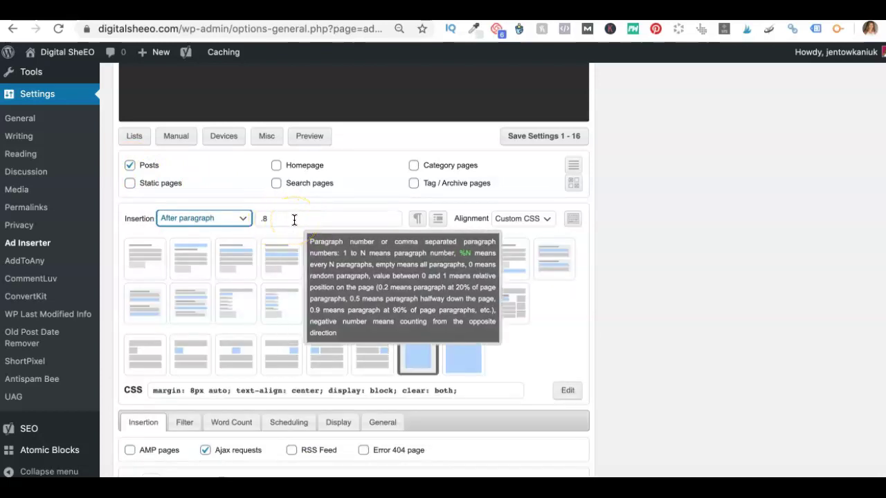
Choose Center alignment for Block 13 and change the margin in its CSS to 30px auto
{"action": "left_click", "coordinate": [545, 230]}
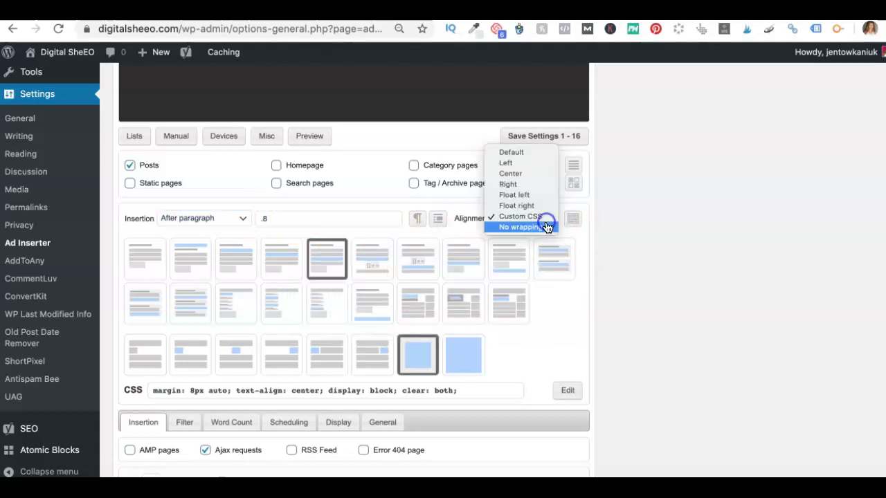
{"action": "left_click", "coordinate": [521, 175]}
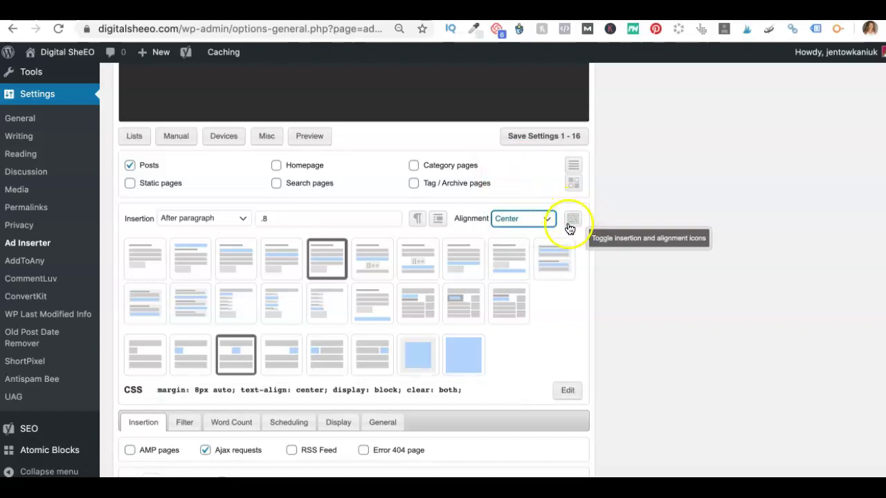
{"action": "left_click", "coordinate": [196, 390]}
{"action": "left_click", "coordinate": [195, 391]}
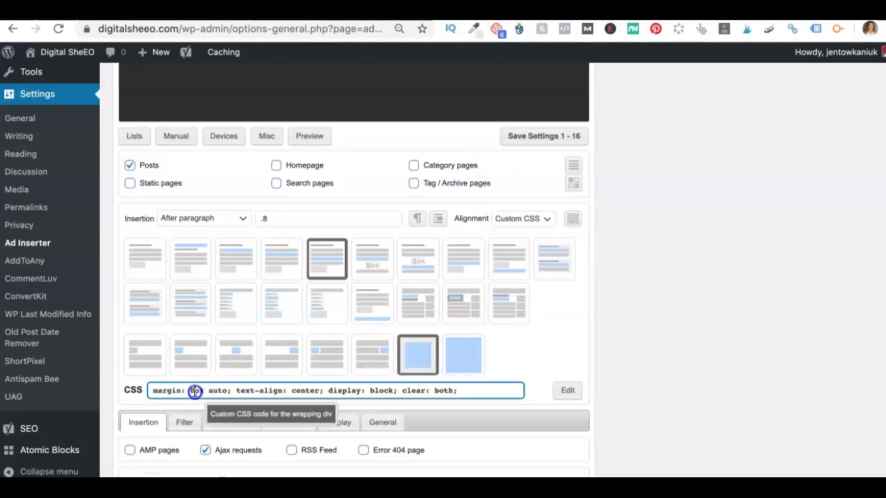
{"action": "key", "text": "BackSpace"}
{"action": "type", "text": "10"}
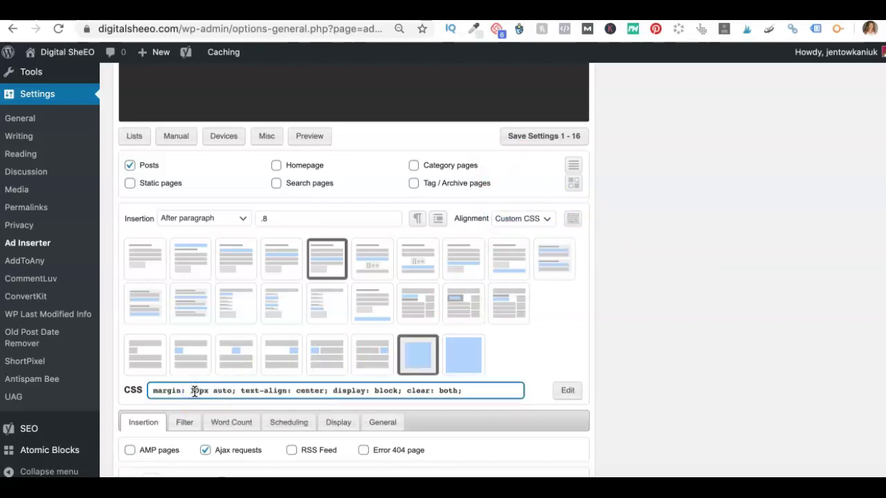
{"action": "left_click", "coordinate": [559, 349]}
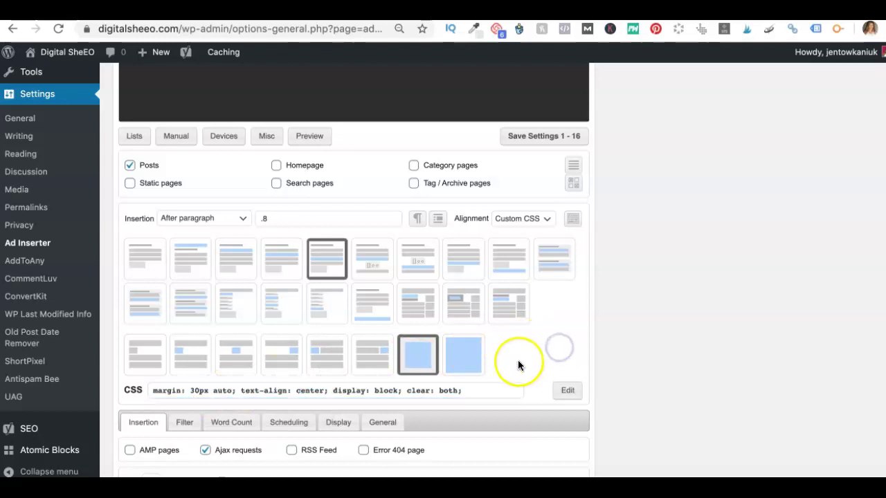
Enter 1265 in the Post IDs list of Block 13 and save the settings for blocks 1 - 16
{"action": "scroll", "coordinate": [518, 360], "scroll_direction": "down", "scroll_amount": 3}
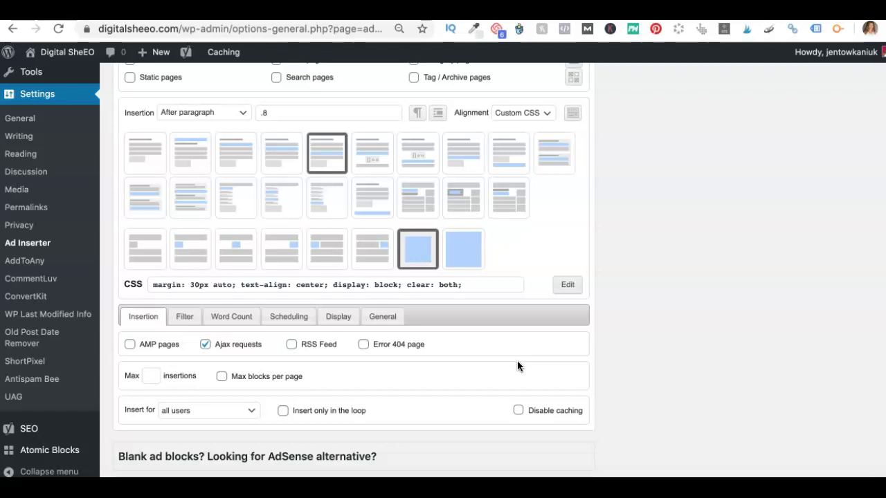
{"action": "scroll", "coordinate": [204, 188], "scroll_direction": "up", "scroll_amount": 4}
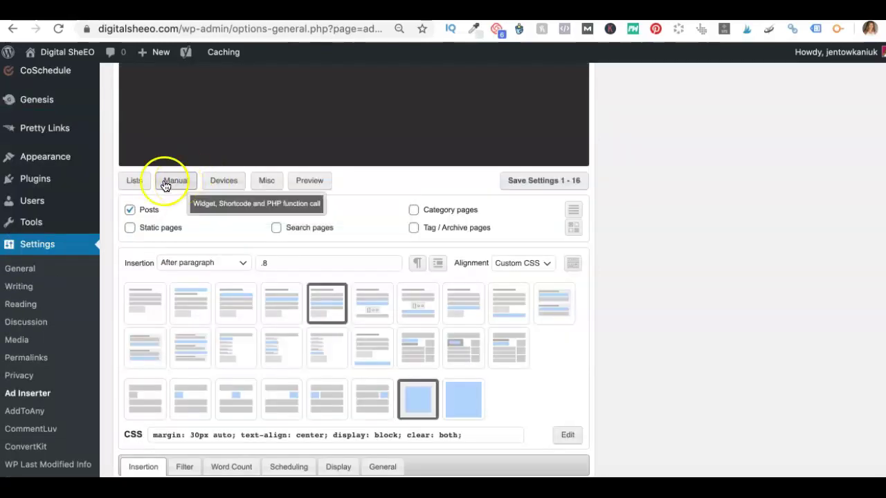
{"action": "left_click", "coordinate": [134, 181]}
{"action": "scroll", "coordinate": [308, 243], "scroll_direction": "down", "scroll_amount": 7}
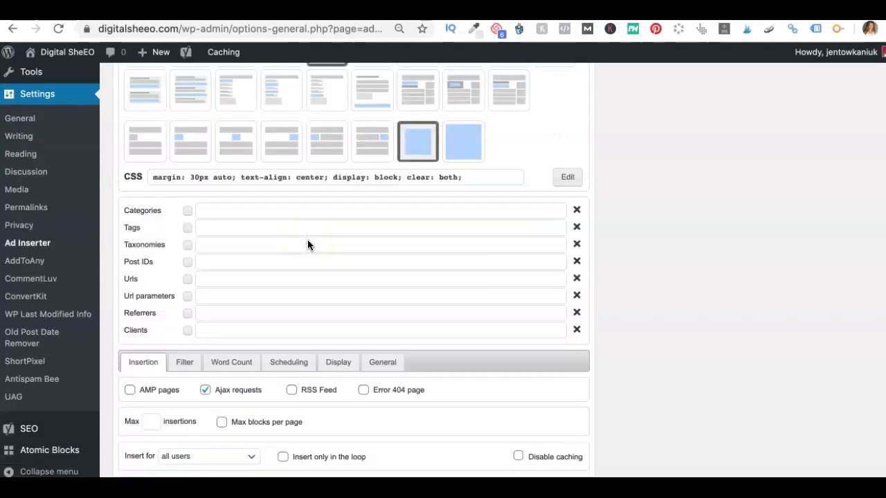
{"action": "left_click", "coordinate": [225, 261]}
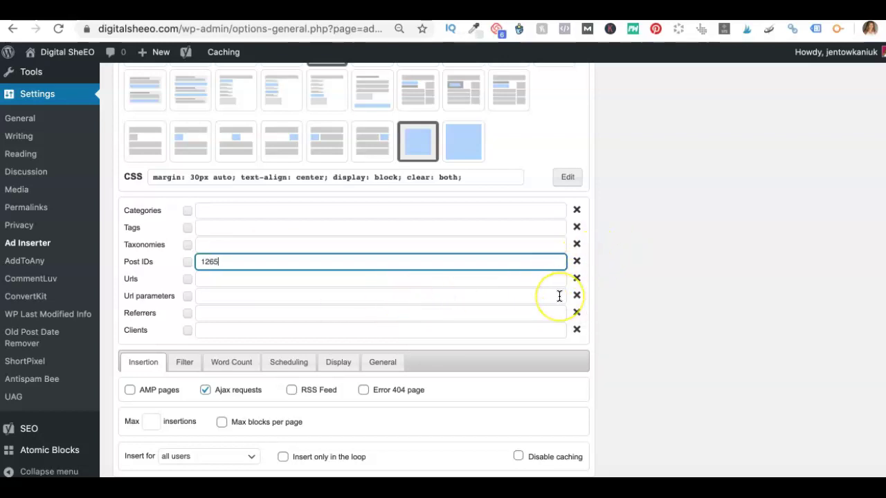
{"action": "scroll", "coordinate": [561, 296], "scroll_direction": "up", "scroll_amount": 5}
{"action": "scroll", "coordinate": [559, 295], "scroll_direction": "up", "scroll_amount": 4}
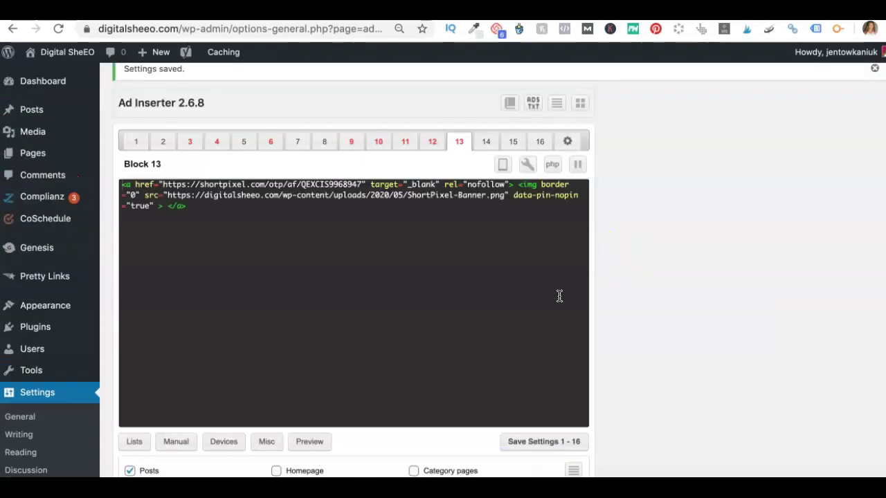
{"action": "scroll", "coordinate": [559, 295], "scroll_direction": "down", "scroll_amount": 3}
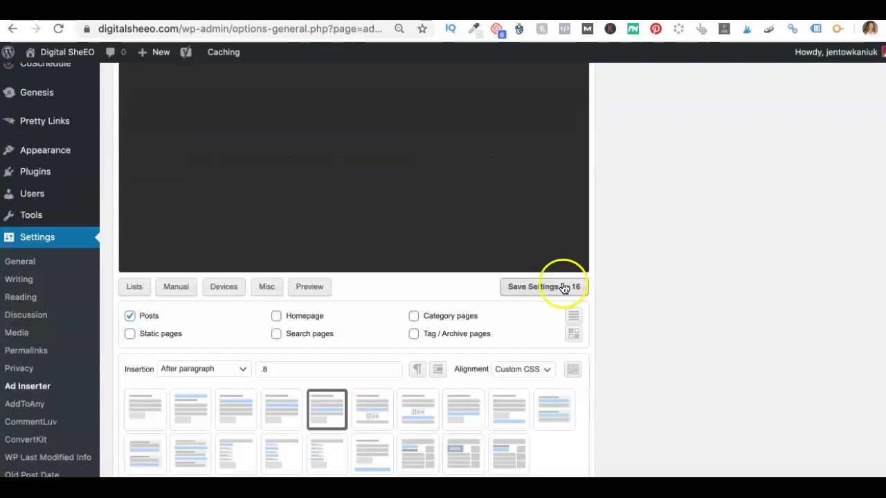
{"action": "left_click", "coordinate": [563, 286]}
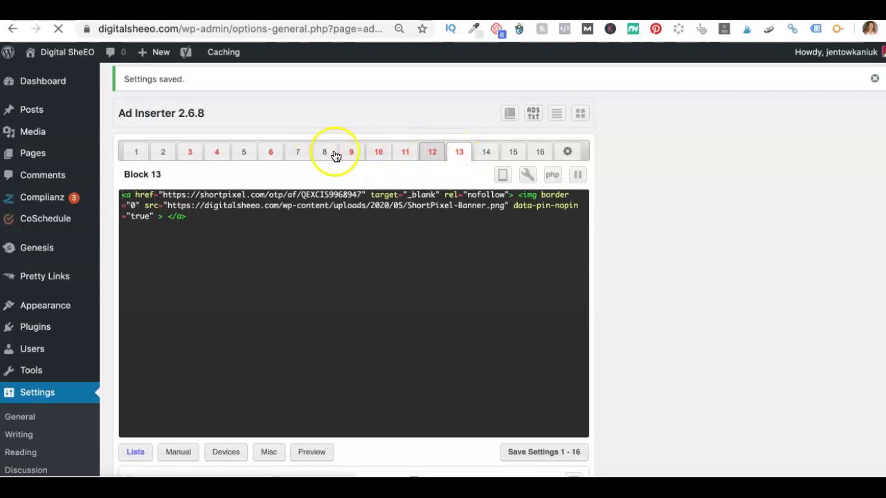
Examine Block 8's AppSumo ad code and its option for disabling insertion, and return to Block 13
{"action": "left_click", "coordinate": [325, 153]}
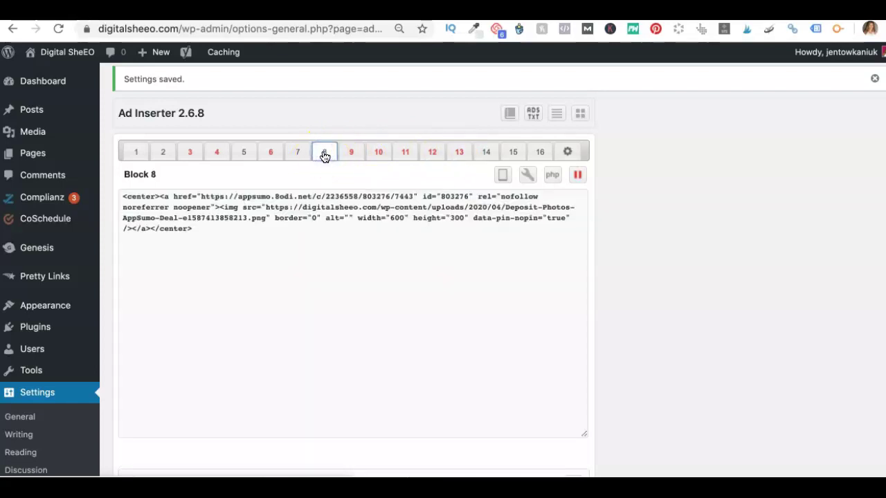
{"action": "left_click", "coordinate": [297, 228]}
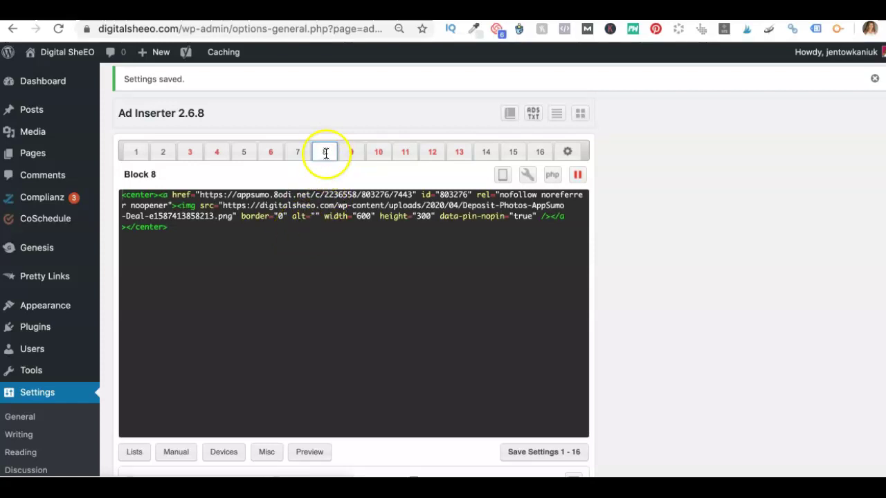
{"action": "left_click", "coordinate": [577, 175]}
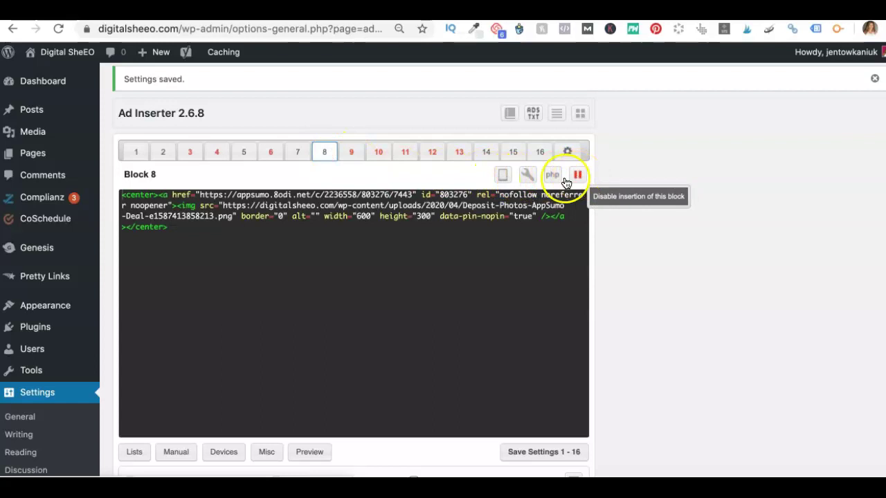
{"action": "left_click", "coordinate": [317, 152]}
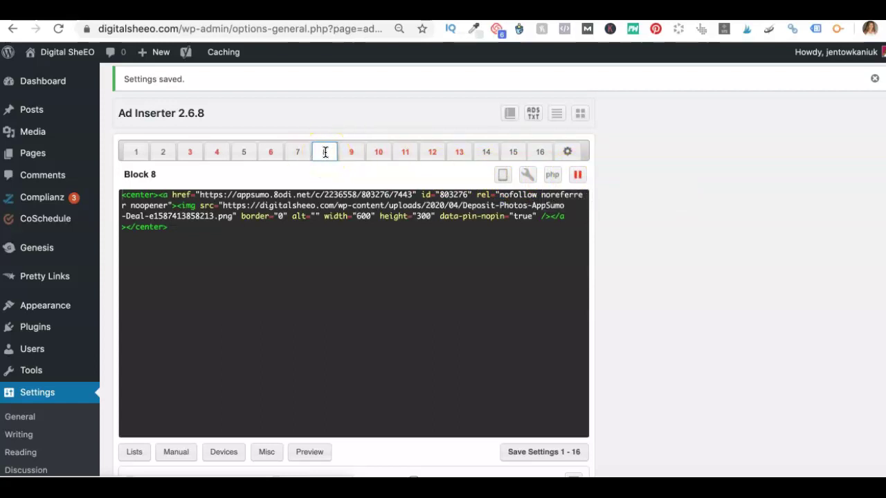
{"action": "left_click", "coordinate": [455, 153]}
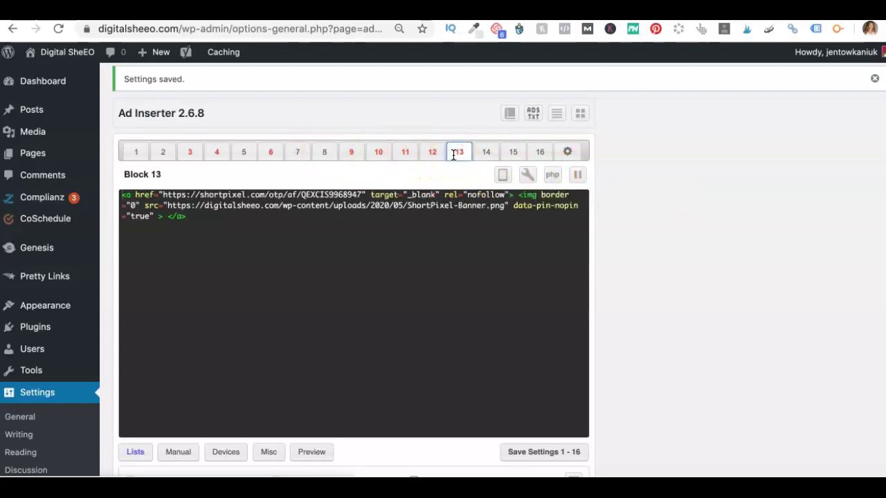
Reload the live post on changing font size in Genesis and check the banners inserted between its paragraphs
{"action": "left_click", "coordinate": [579, 94]}
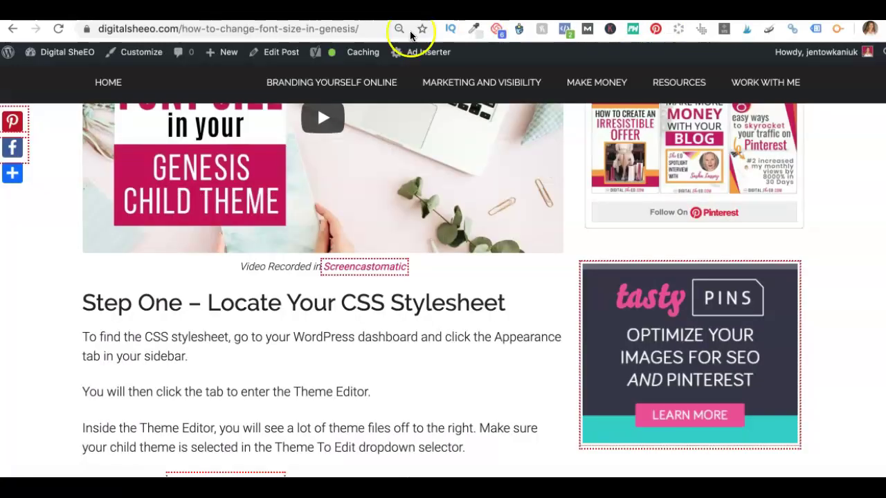
{"action": "left_click", "coordinate": [58, 29]}
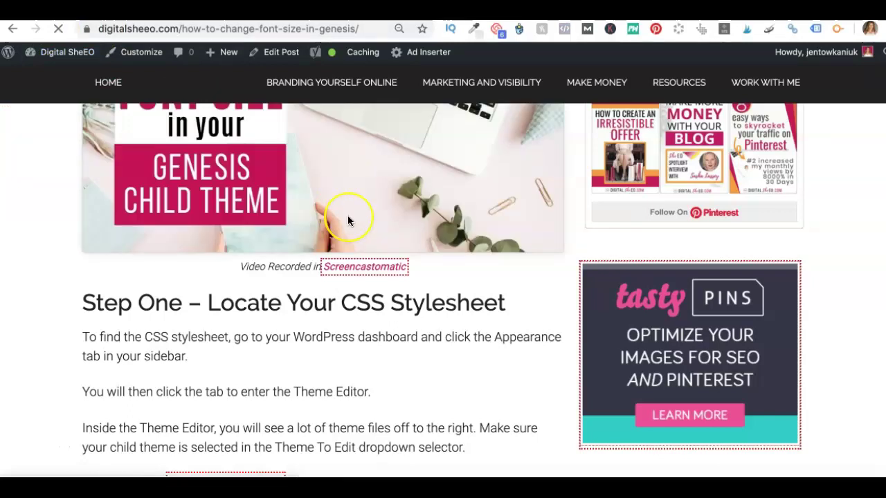
{"action": "scroll", "coordinate": [346, 215], "scroll_direction": "down", "scroll_amount": 15}
{"action": "scroll", "coordinate": [348, 220], "scroll_direction": "down", "scroll_amount": 15}
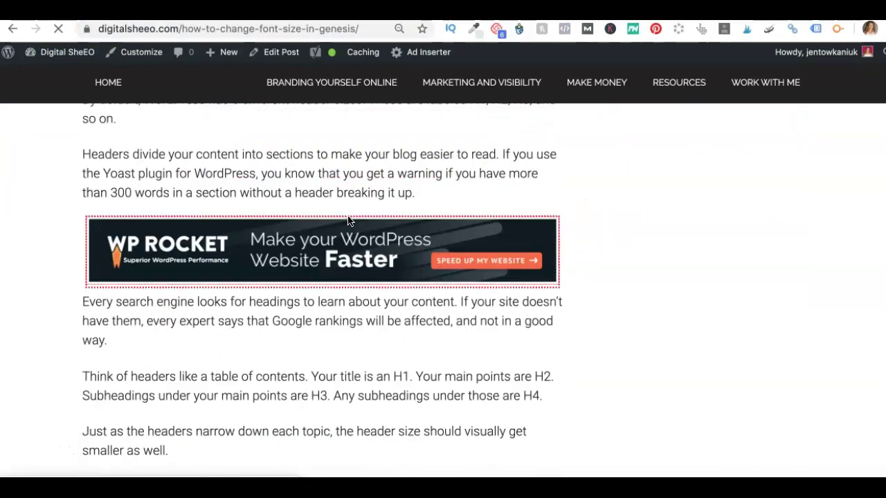
{"action": "scroll", "coordinate": [348, 220], "scroll_direction": "down", "scroll_amount": 10}
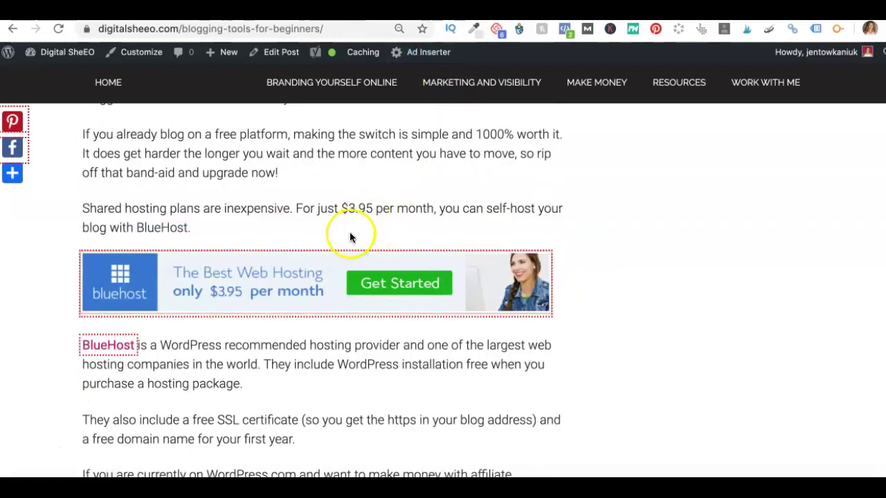
Reload the live blogging-tools-for-beginners post and check its banners down to the Image Optimization Plugin section
{"action": "left_click", "coordinate": [59, 28]}
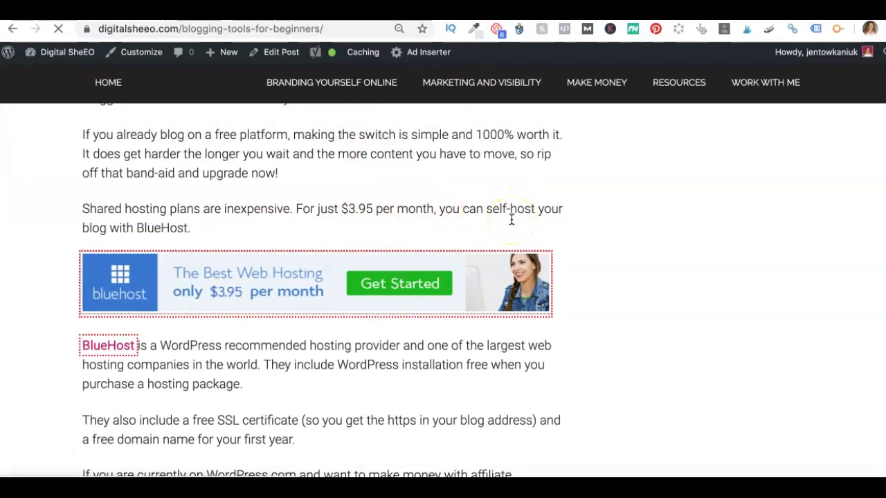
{"action": "scroll", "coordinate": [512, 219], "scroll_direction": "down", "scroll_amount": 15}
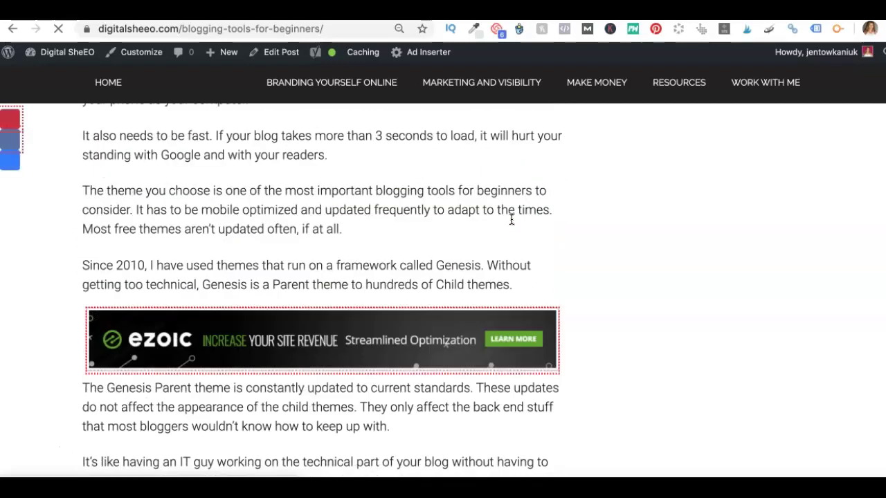
{"action": "scroll", "coordinate": [511, 219], "scroll_direction": "down", "scroll_amount": 6}
{"action": "scroll", "coordinate": [511, 220], "scroll_direction": "up", "scroll_amount": 5}
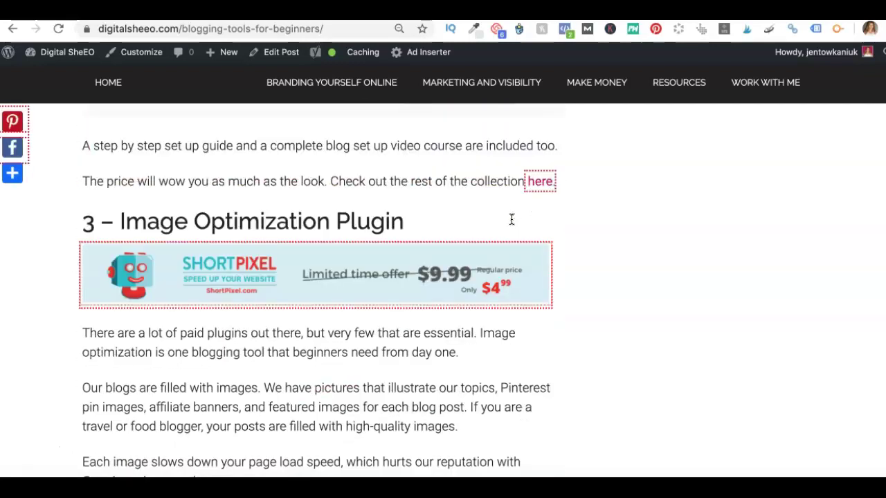
{"action": "left_click", "coordinate": [263, 223]}
Look through the rest of the blogging-tools post, past the Back Up Your Blog section, for the inserted ShortPixel banner
{"action": "scroll", "coordinate": [565, 221], "scroll_direction": "down", "scroll_amount": 20}
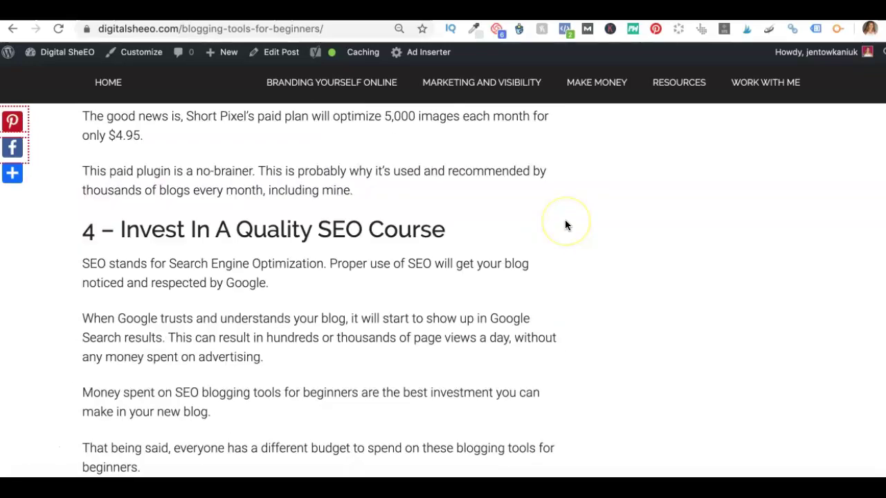
{"action": "scroll", "coordinate": [565, 224], "scroll_direction": "down", "scroll_amount": 20}
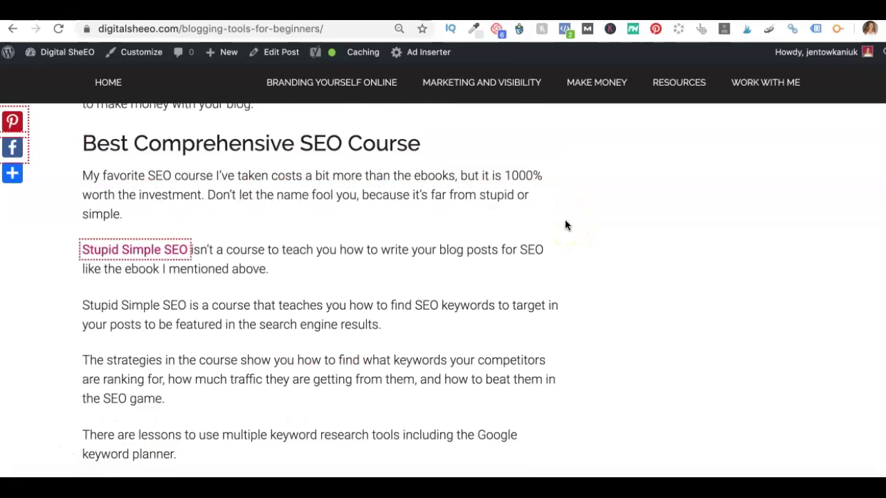
{"action": "scroll", "coordinate": [565, 224], "scroll_direction": "down", "scroll_amount": 20}
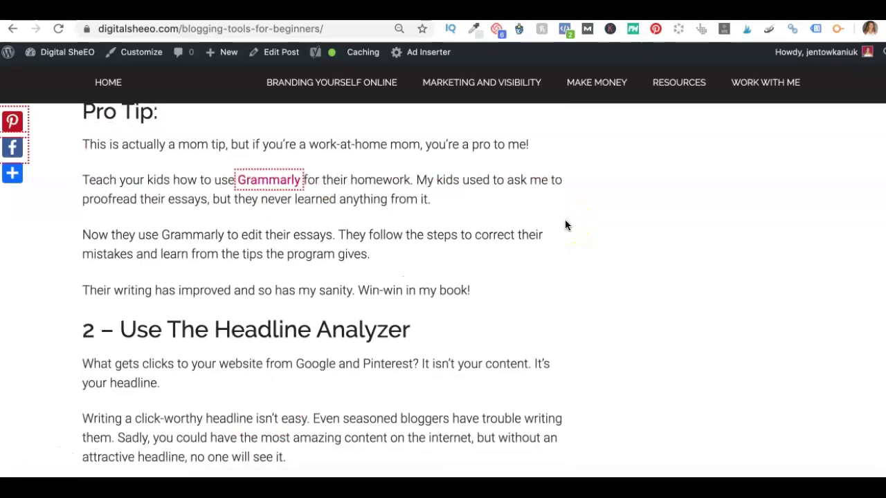
{"action": "scroll", "coordinate": [565, 225], "scroll_direction": "down", "scroll_amount": 15}
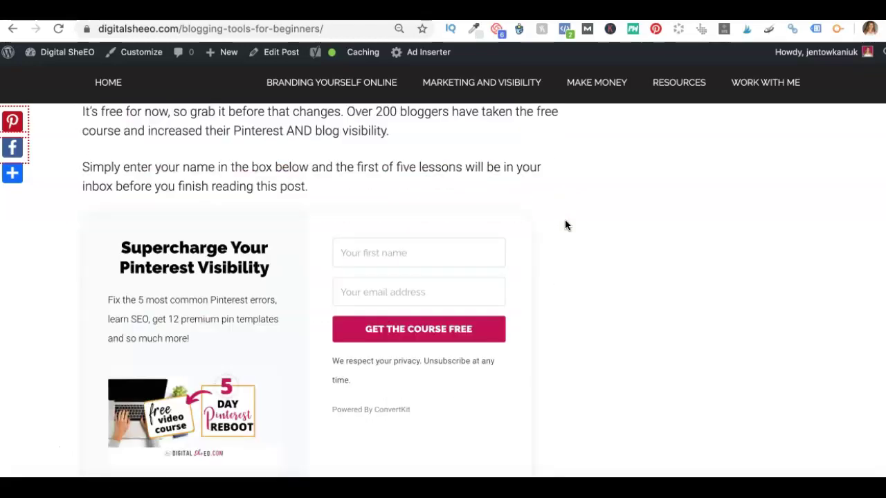
{"action": "scroll", "coordinate": [565, 225], "scroll_direction": "down", "scroll_amount": 20}
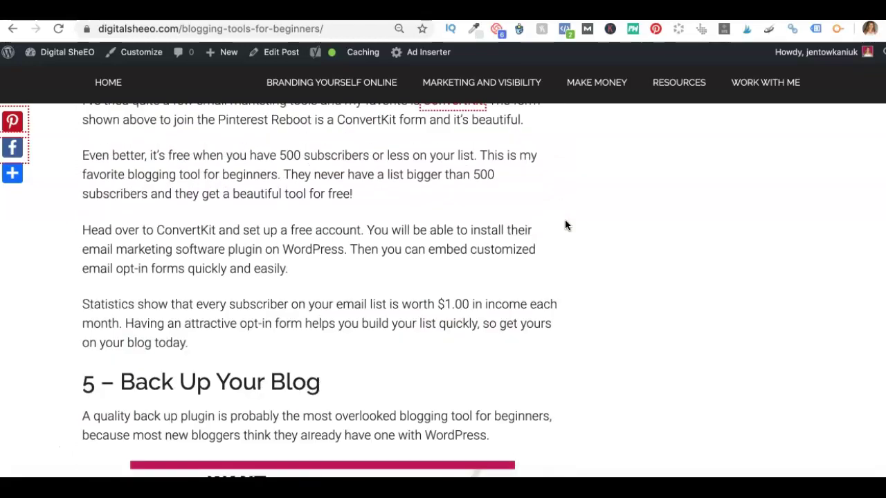
{"action": "scroll", "coordinate": [565, 225], "scroll_direction": "down", "scroll_amount": 20}
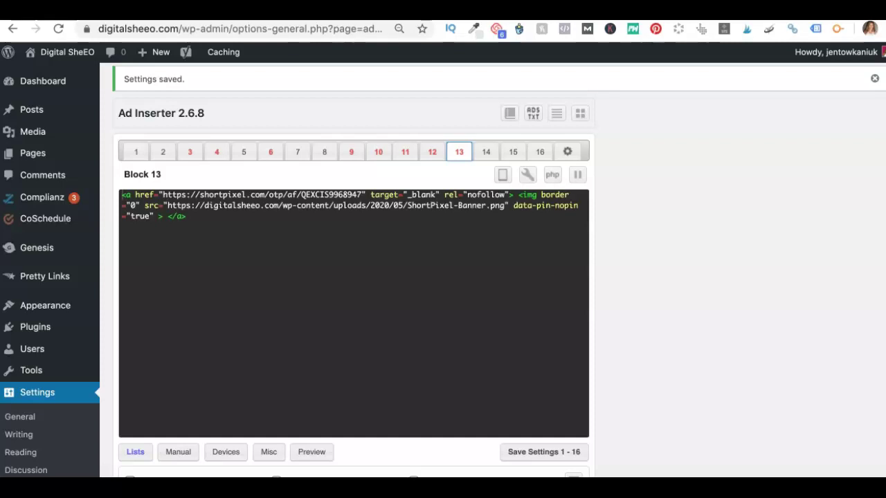
Review Block 13's insertion settings and the Ad Inserter Pro feature list further down the page, and return to Block 13's code
{"action": "scroll", "coordinate": [661, 183], "scroll_direction": "down", "scroll_amount": 10}
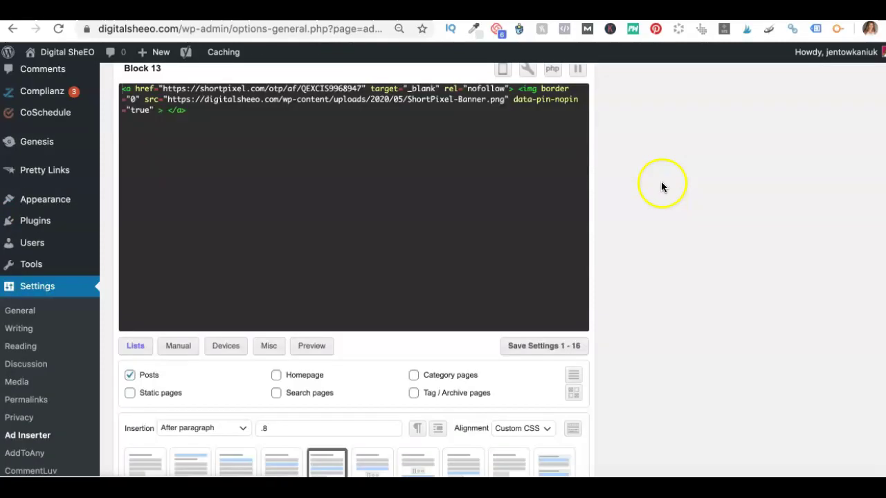
{"action": "scroll", "coordinate": [661, 183], "scroll_direction": "down", "scroll_amount": 2}
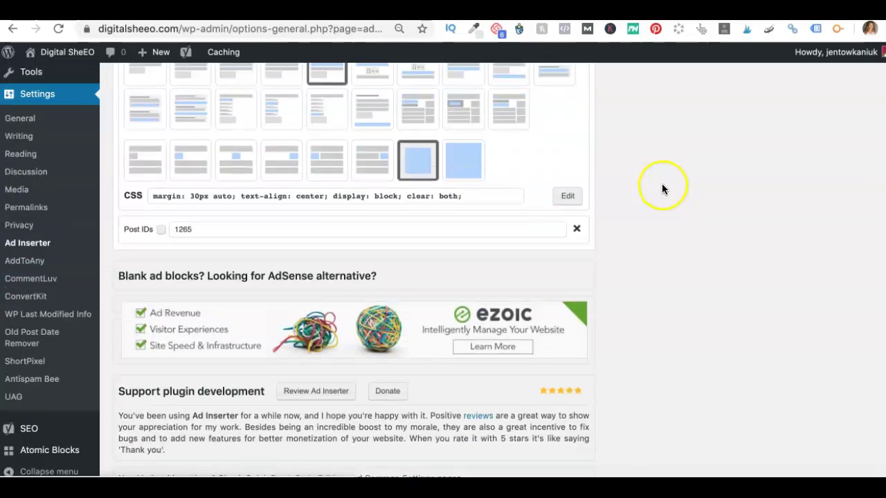
{"action": "scroll", "coordinate": [661, 183], "scroll_direction": "down", "scroll_amount": 6}
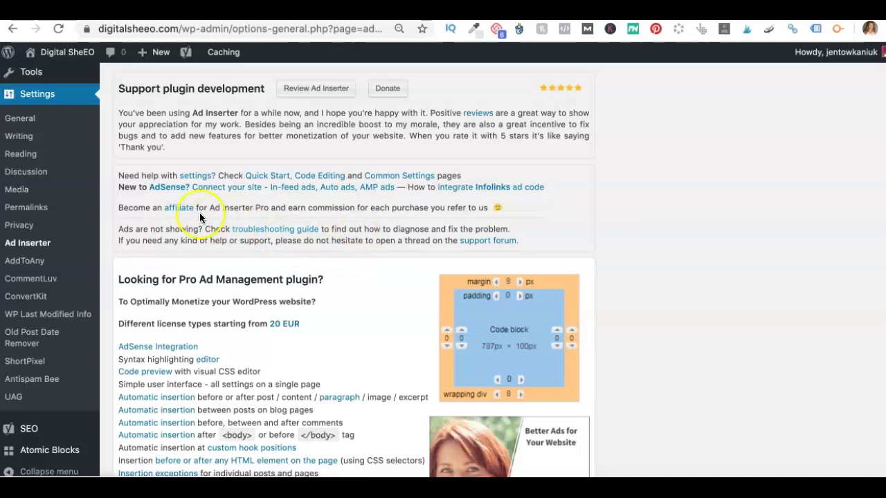
{"action": "scroll", "coordinate": [383, 295], "scroll_direction": "down", "scroll_amount": 2}
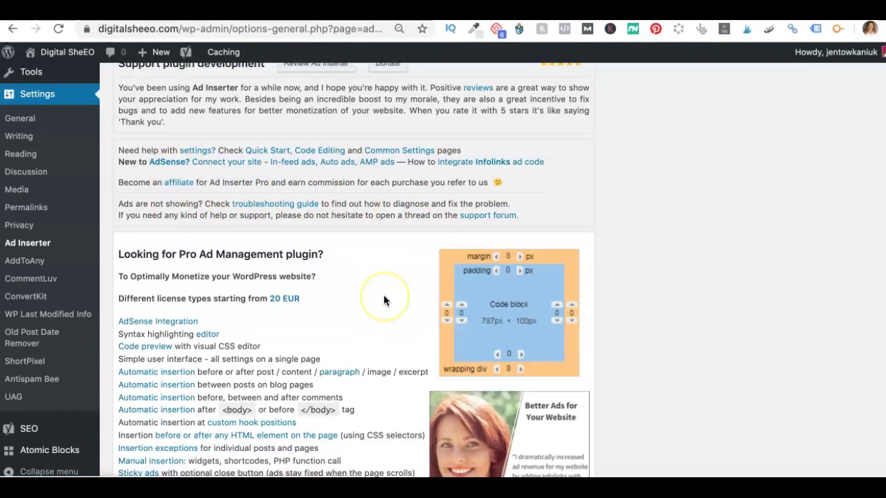
{"action": "scroll", "coordinate": [383, 295], "scroll_direction": "down", "scroll_amount": 2}
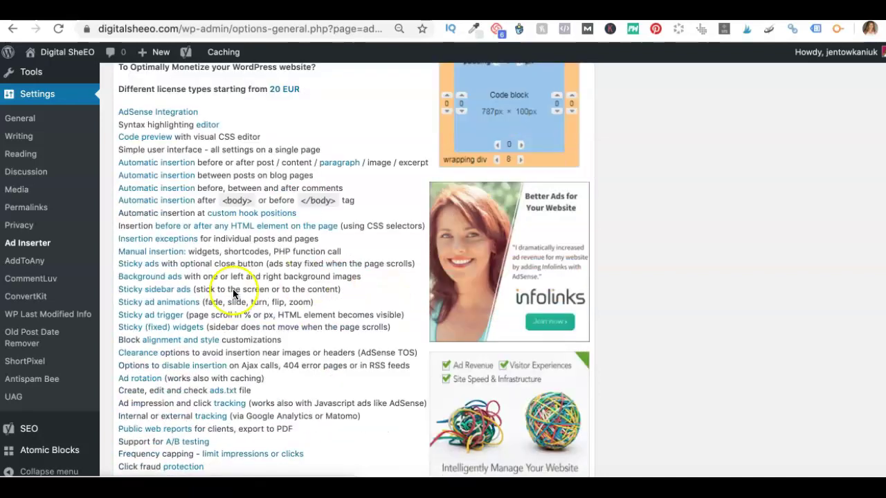
{"action": "scroll", "coordinate": [310, 266], "scroll_direction": "down", "scroll_amount": 4}
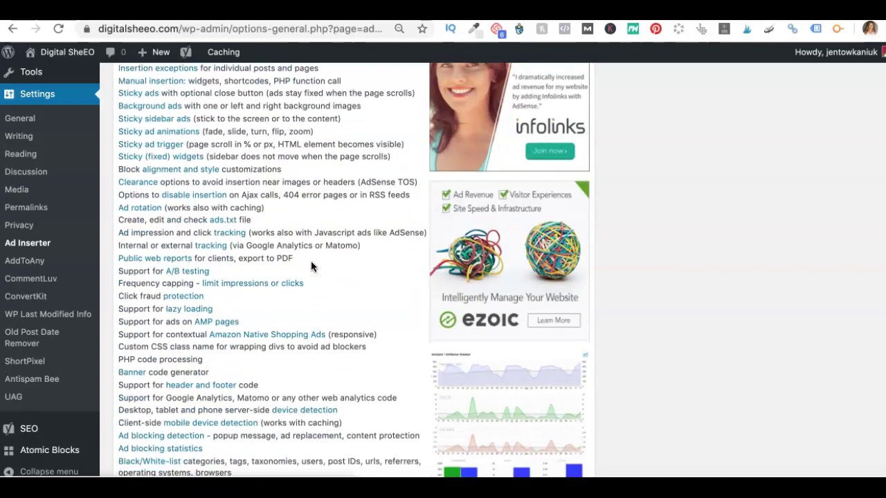
{"action": "scroll", "coordinate": [311, 266], "scroll_direction": "down", "scroll_amount": 3}
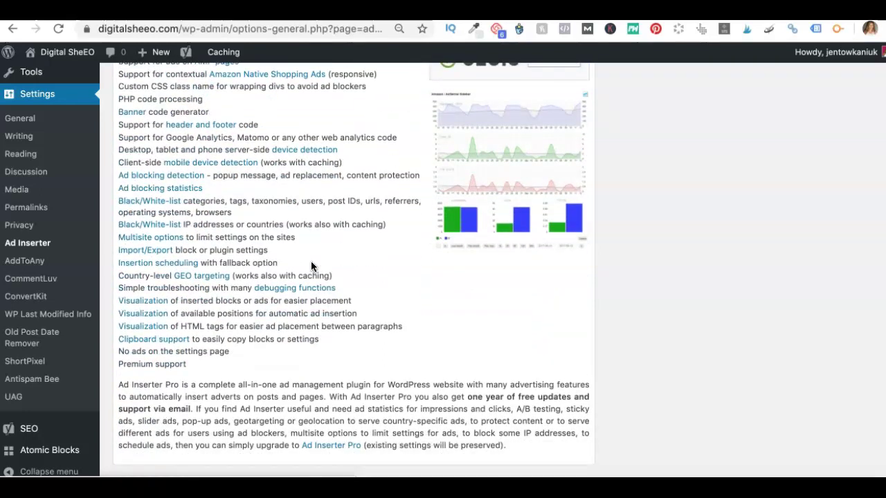
{"action": "scroll", "coordinate": [370, 291], "scroll_direction": "up", "scroll_amount": 4}
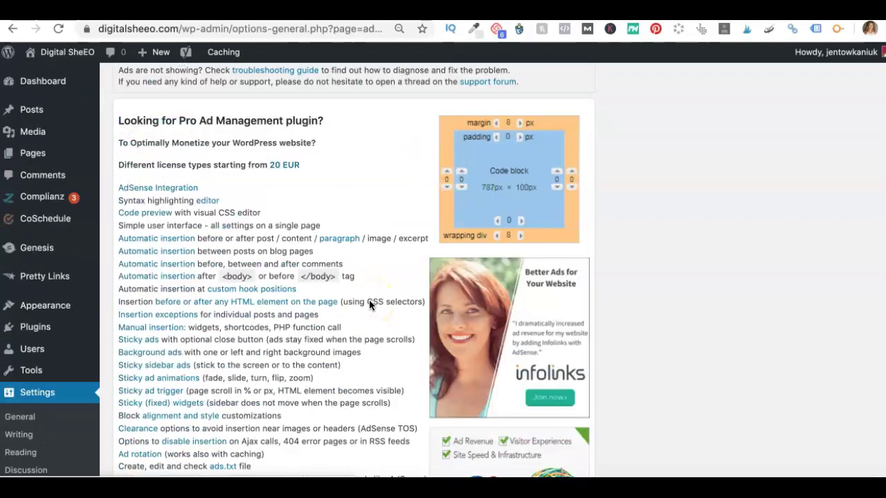
{"action": "scroll", "coordinate": [369, 305], "scroll_direction": "up", "scroll_amount": 15}
{"action": "scroll", "coordinate": [368, 305], "scroll_direction": "up", "scroll_amount": 3}
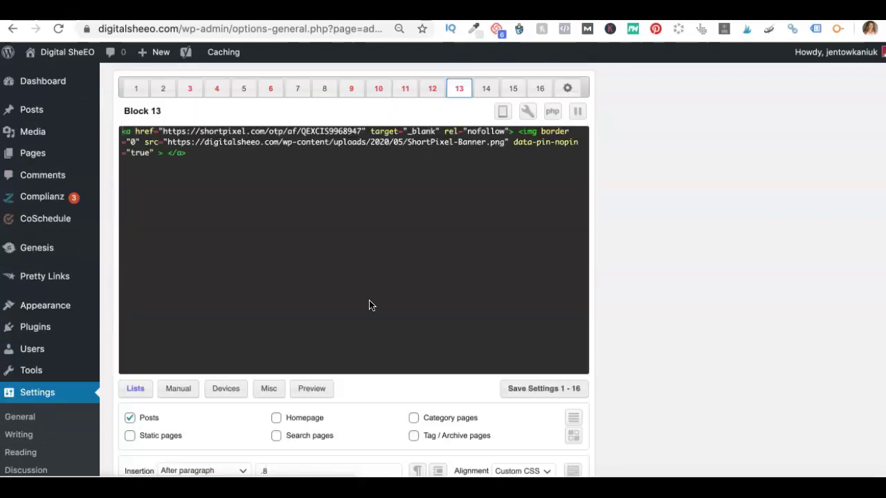